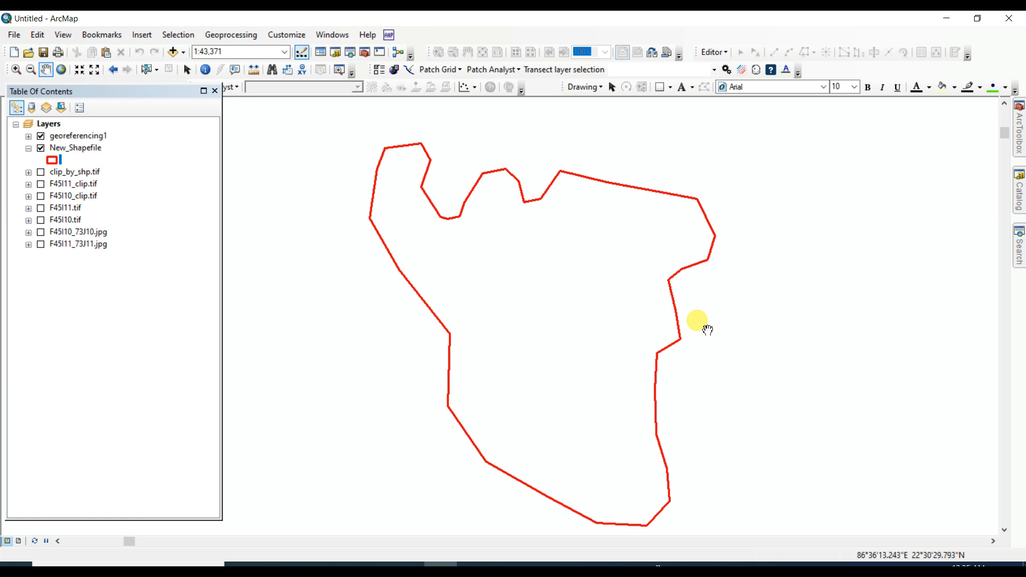
pyautogui.moveTo(627, 319); pyautogui.dragTo(644, 294)
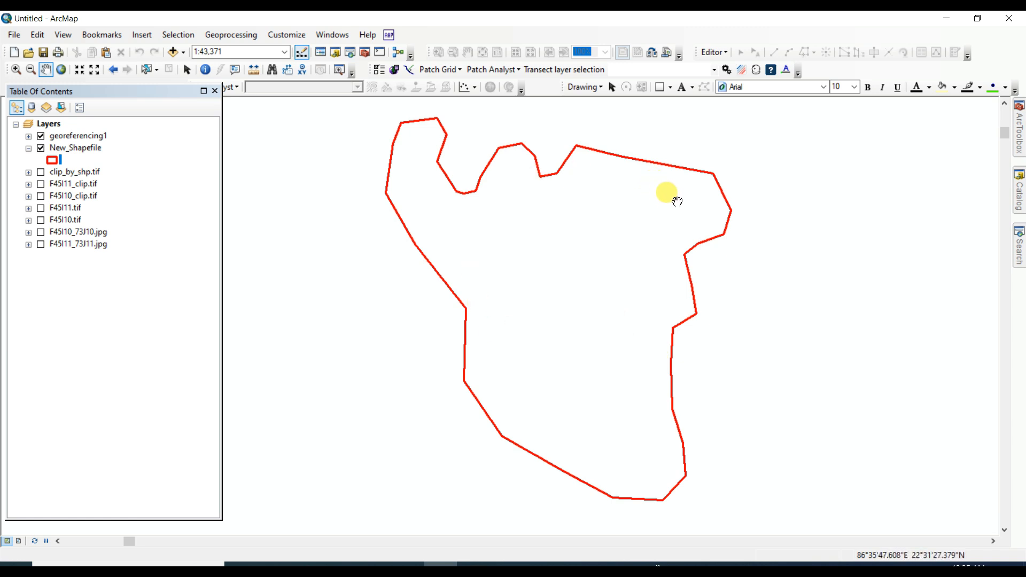
pyautogui.moveTo(678, 202); pyautogui.dragTo(660, 226)
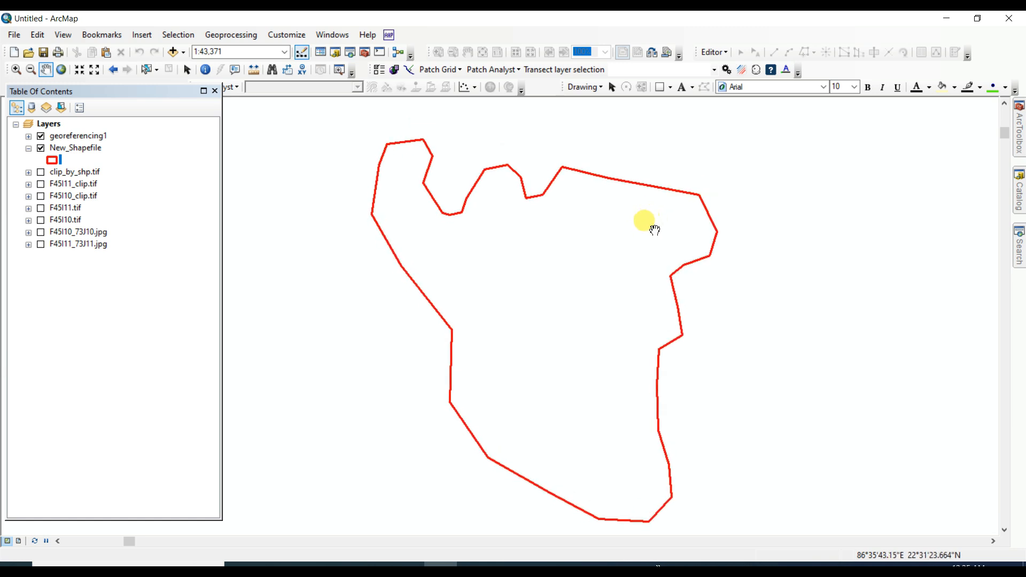
pyautogui.moveTo(653, 229); pyautogui.dragTo(649, 232)
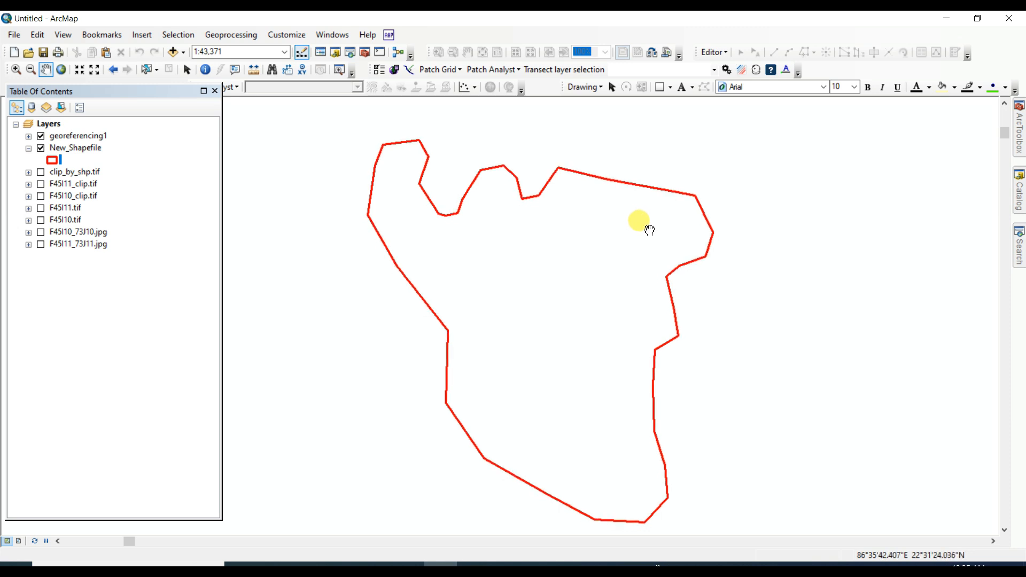
pyautogui.moveTo(603, 273); pyautogui.dragTo(609, 266)
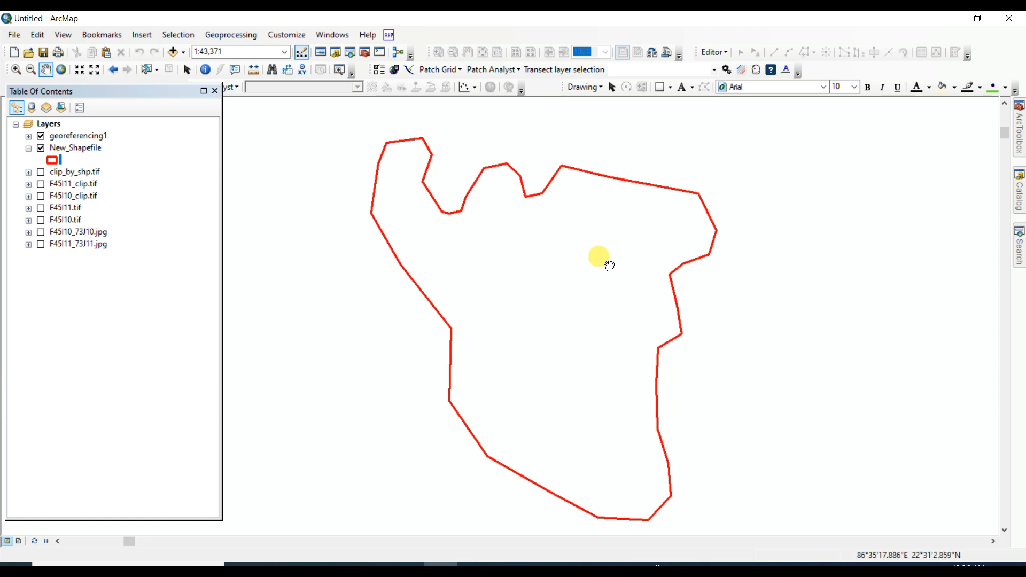
pyautogui.moveTo(604, 267); pyautogui.dragTo(601, 260)
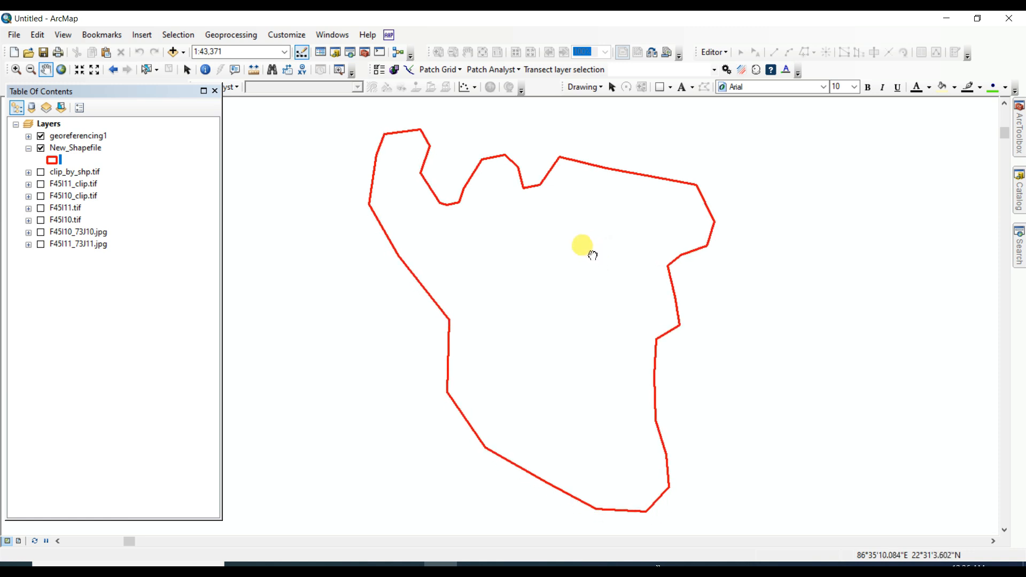
pyautogui.moveTo(601, 249); pyautogui.dragTo(602, 247)
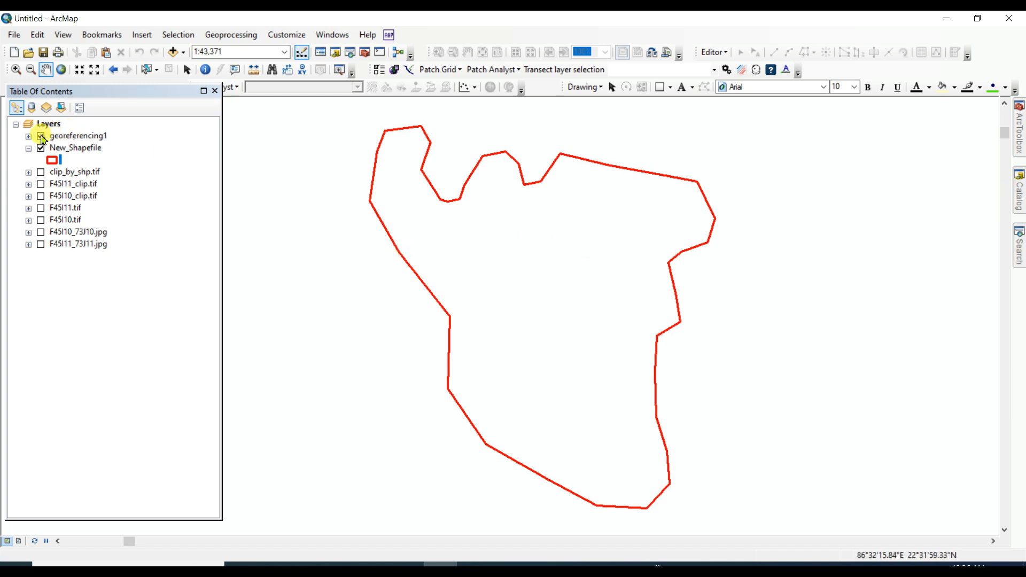
# Hide the georeferencing1 layer and start an edit session on the New_Shapefile layer
pyautogui.click(41, 137)
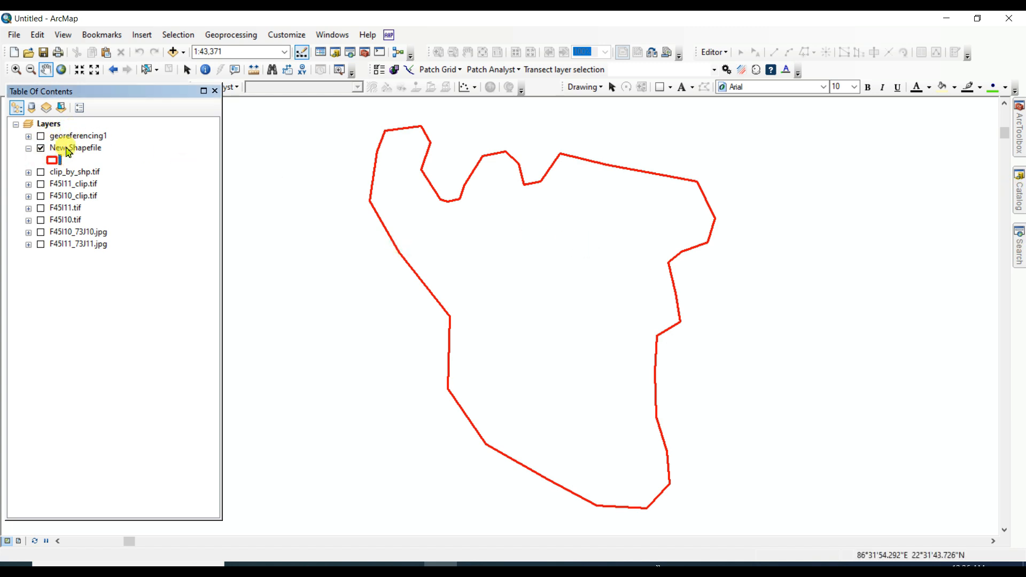
pyautogui.moveTo(618, 194); pyautogui.dragTo(623, 206)
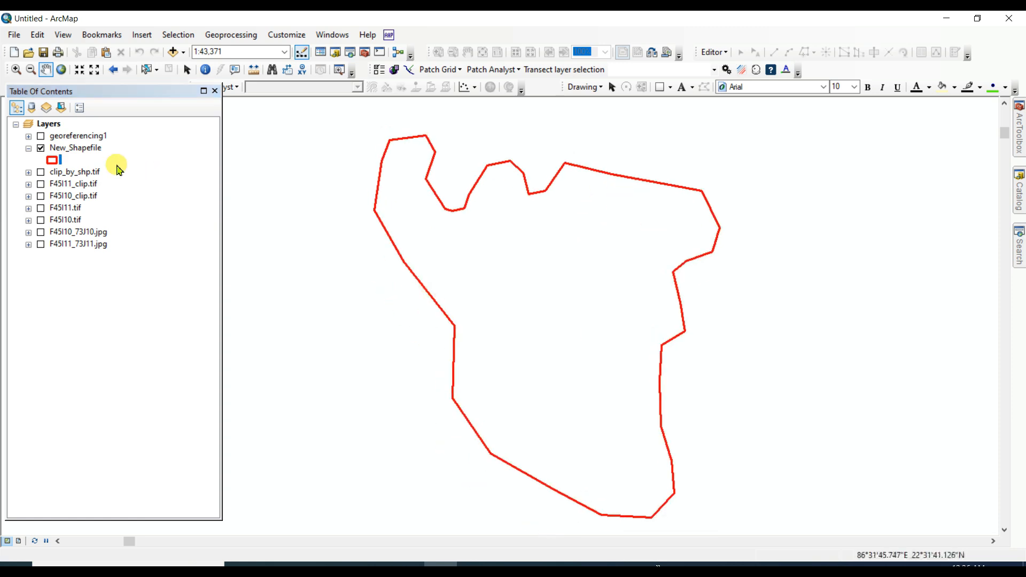
pyautogui.click(72, 153)
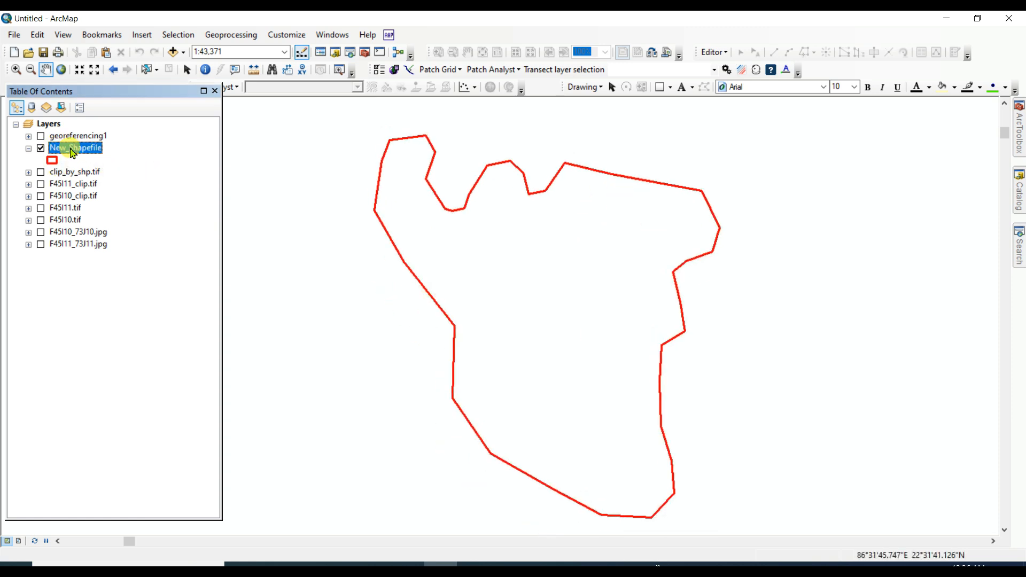
pyautogui.rightClick(72, 150)
pyautogui.moveTo(128, 318)
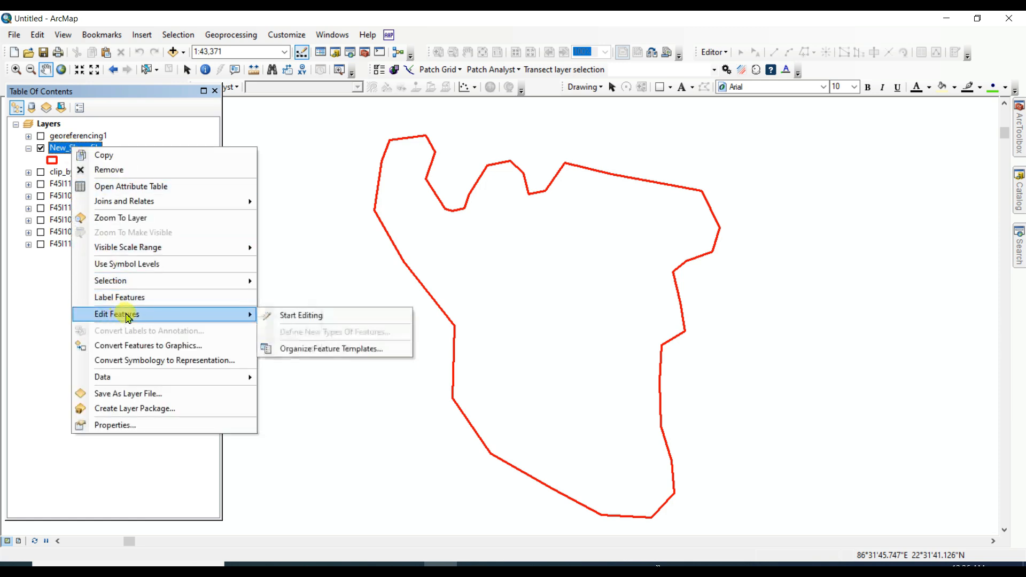
pyautogui.click(325, 317)
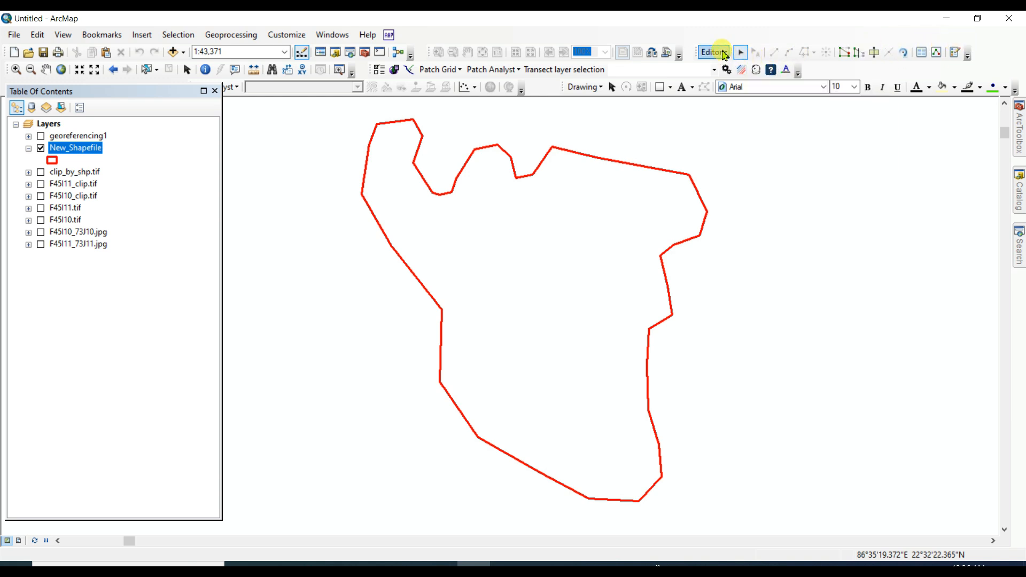
pyautogui.click(725, 53)
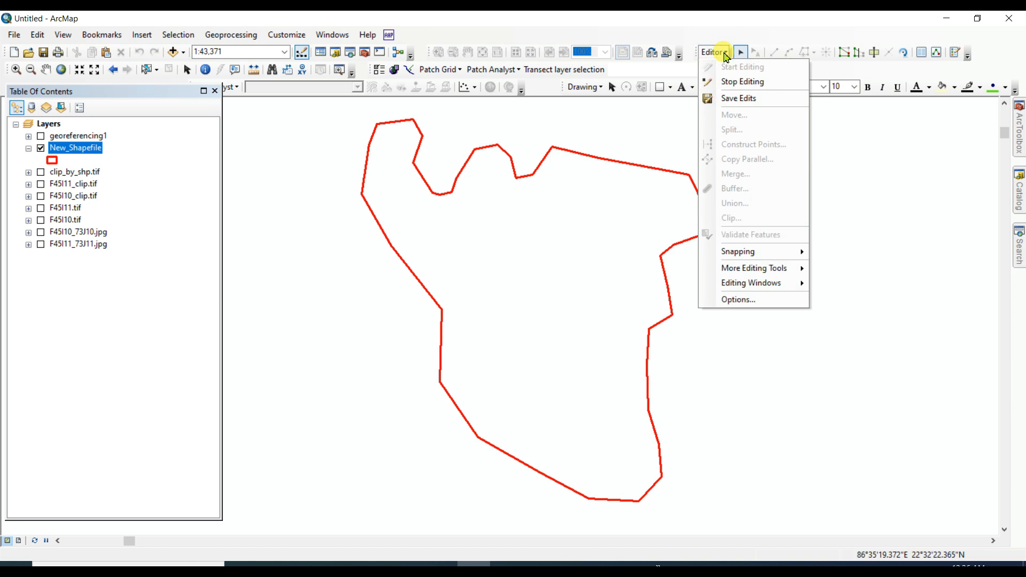
pyautogui.click(726, 55)
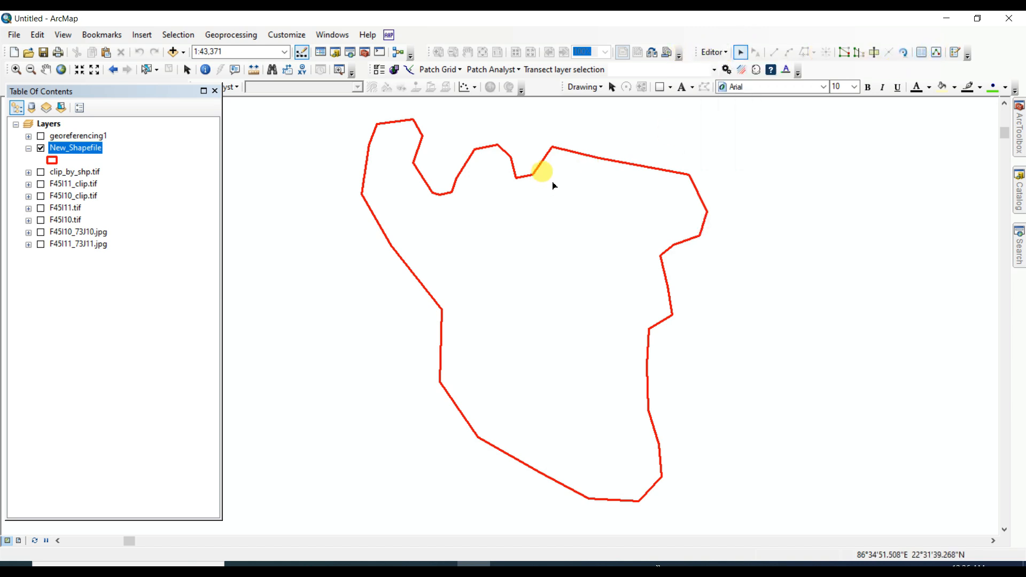
pyautogui.moveTo(555, 180); pyautogui.dragTo(554, 197)
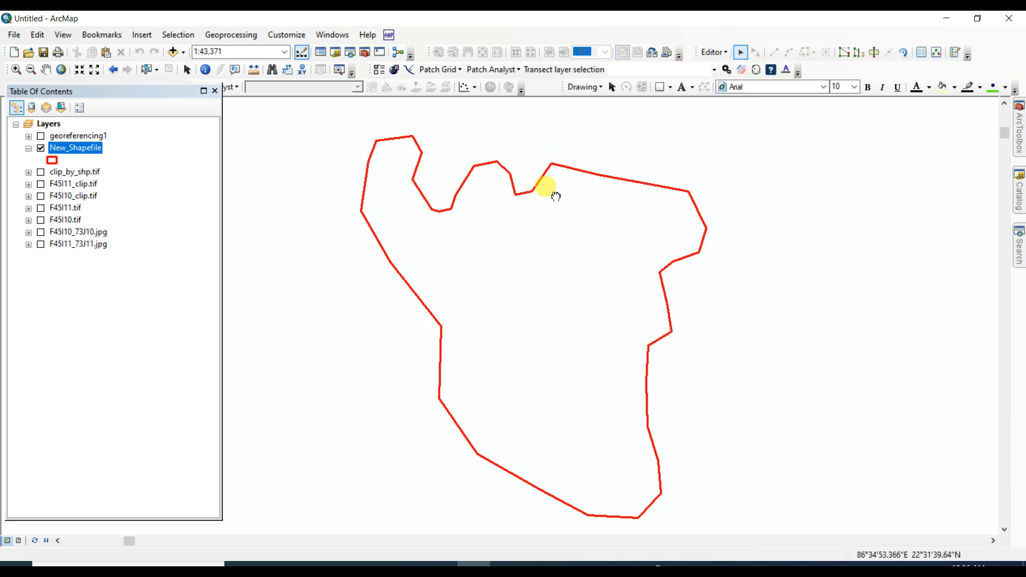
# Show the Create Features window and choose the New_Shapefile template with the Polygon construction tool
pyautogui.click(956, 57)
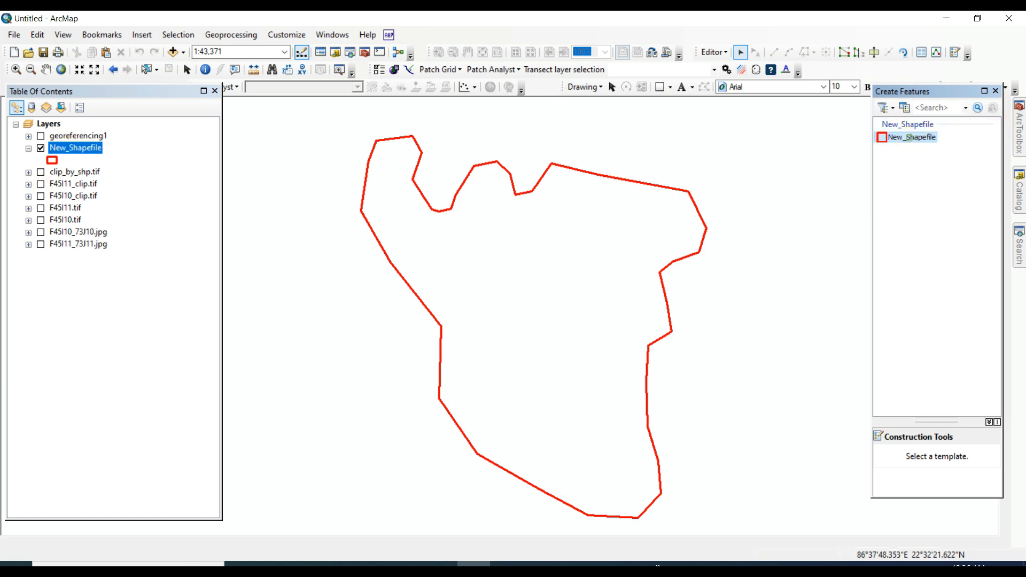
pyautogui.click(911, 140)
pyautogui.scroll(-2, 931, 450)
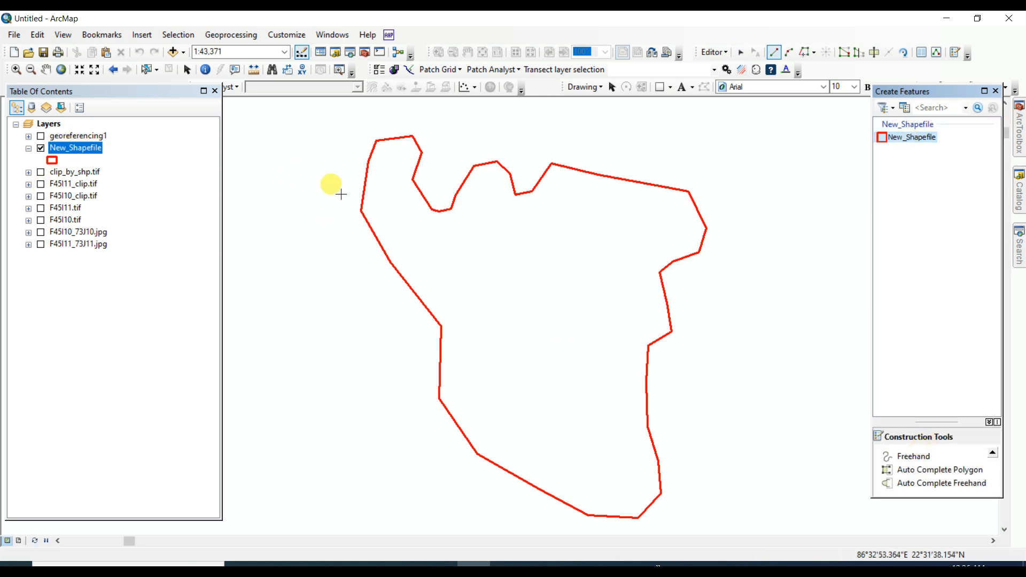
pyautogui.scroll(2, 925, 480)
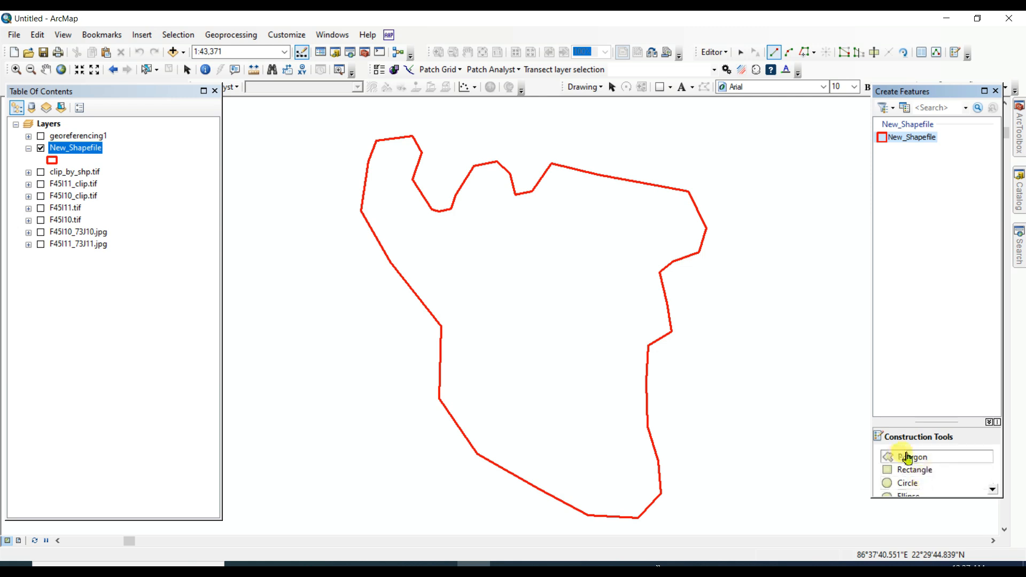
pyautogui.scroll(-2, 925, 464)
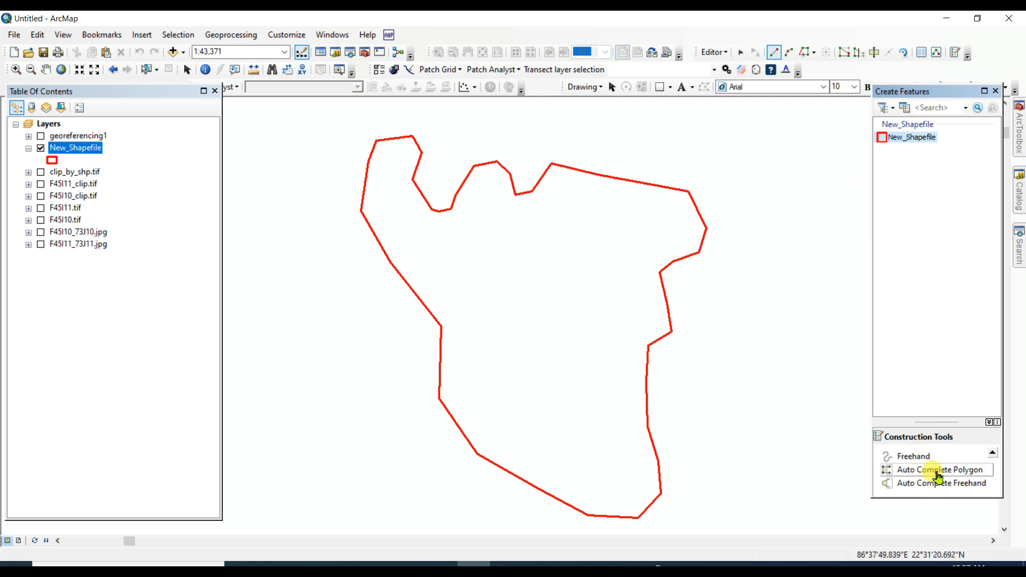
pyautogui.scroll(2, 938, 476)
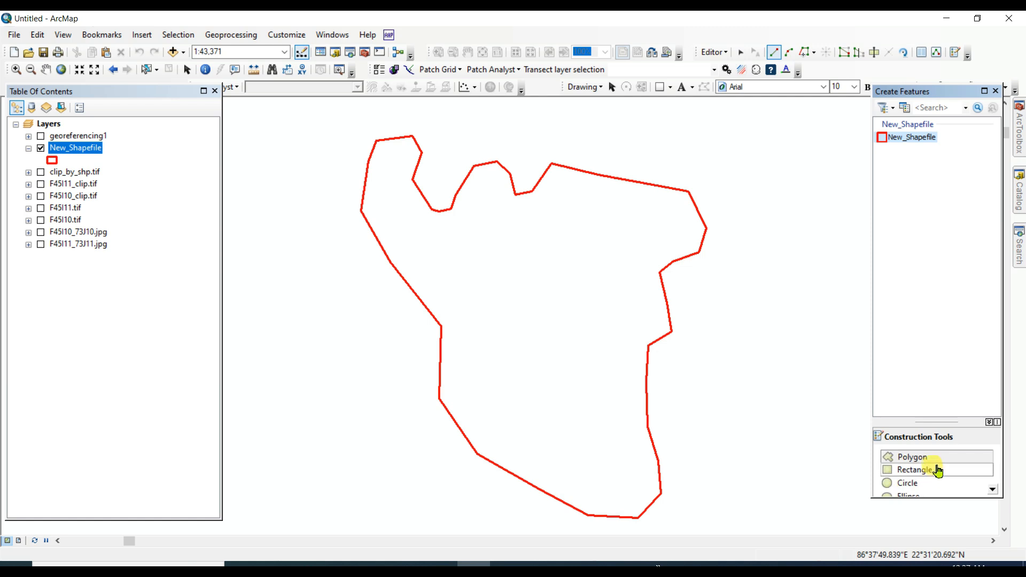
pyautogui.scroll(-2, 927, 459)
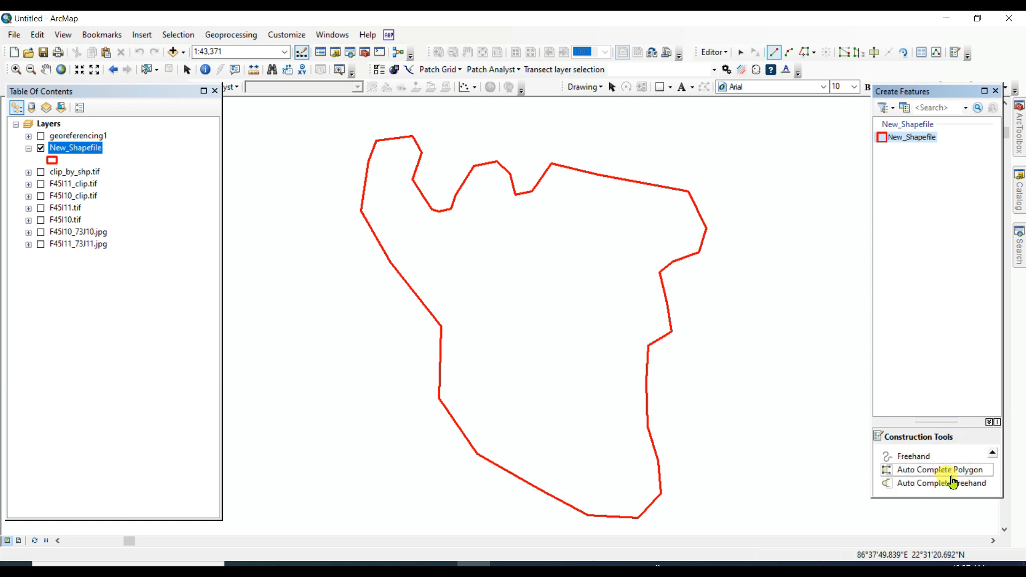
pyautogui.scroll(2, 950, 479)
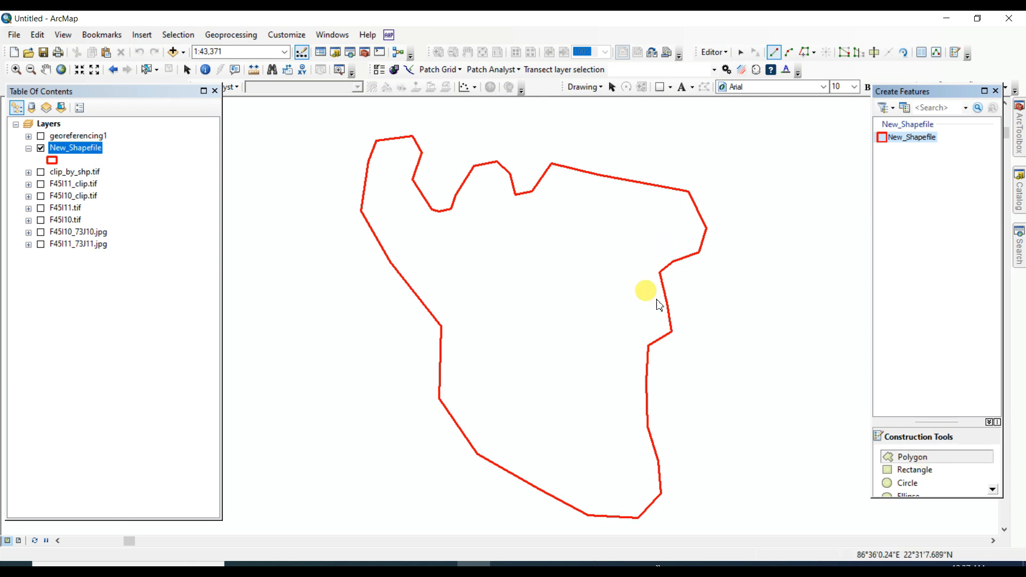
pyautogui.click(912, 458)
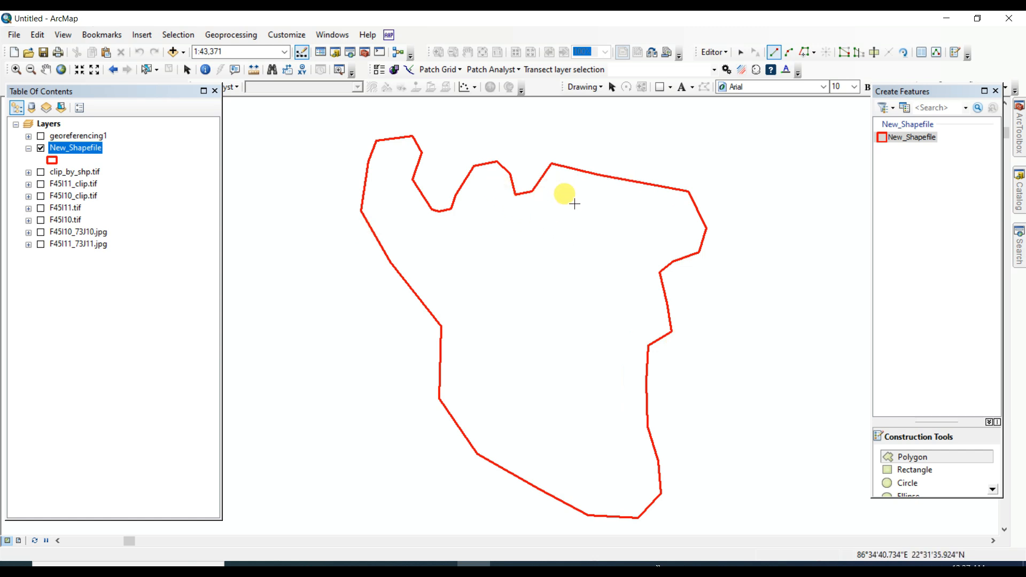
# Draw a small polygon outside the existing boundary, starting at its northeast corner vertex and extending east beside its edge
pyautogui.click(688, 191)
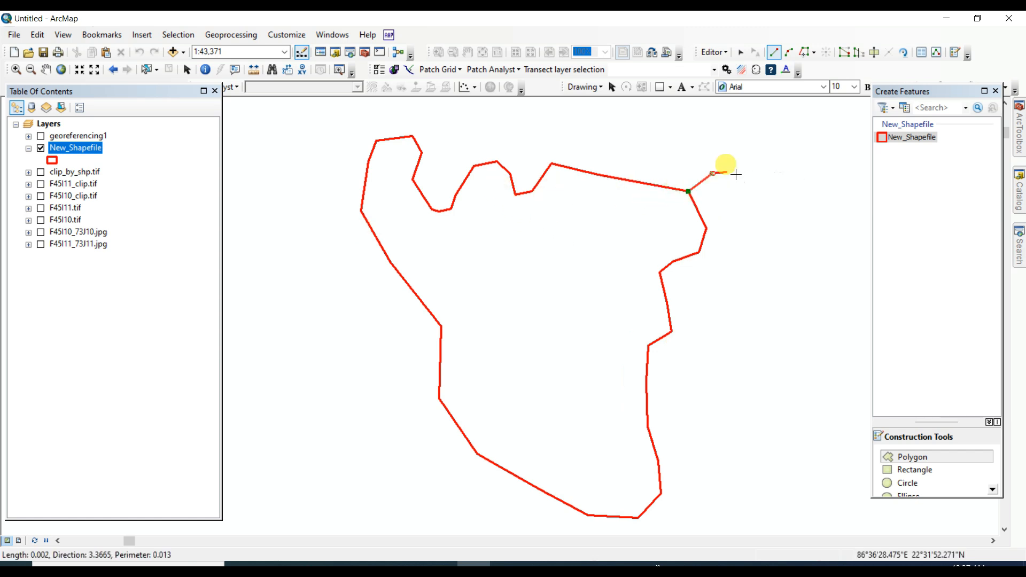
pyautogui.click(775, 172)
pyautogui.click(788, 221)
pyautogui.click(786, 260)
pyautogui.click(763, 276)
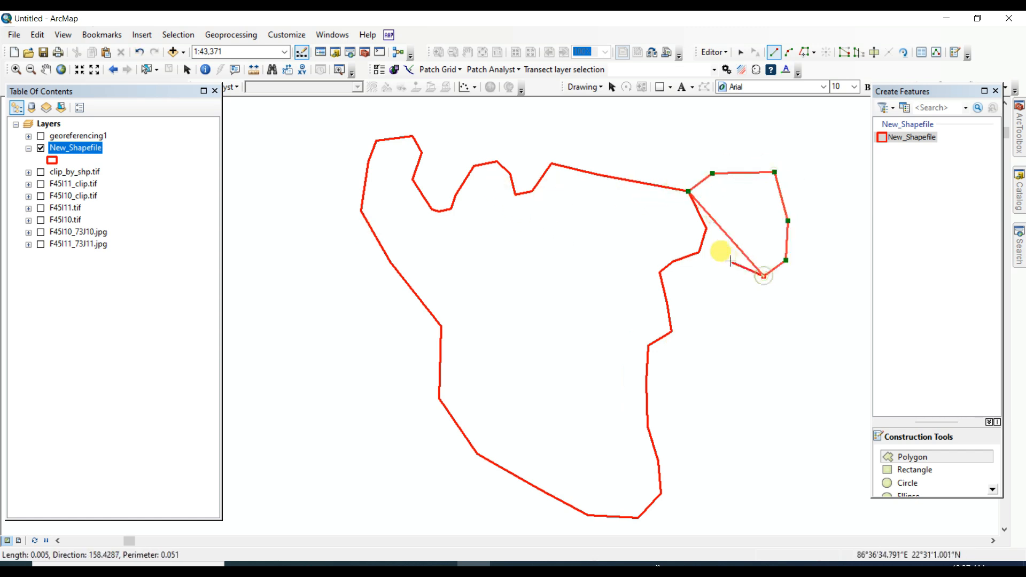
pyautogui.doubleClick(725, 246)
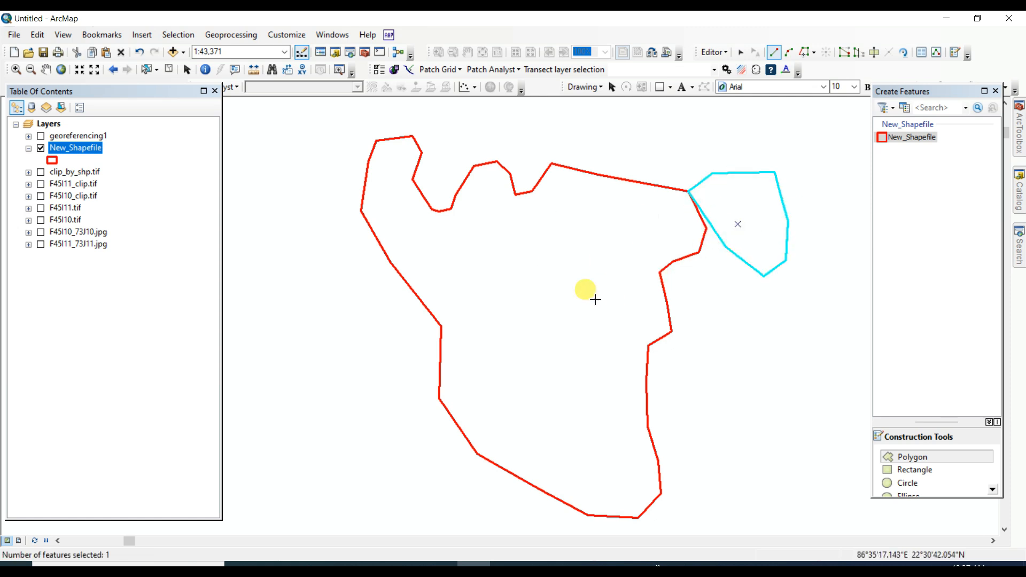
# Open the attribute table of New_Shapefile, save the edits and end the edit session
pyautogui.rightClick(64, 149)
pyautogui.click(109, 187)
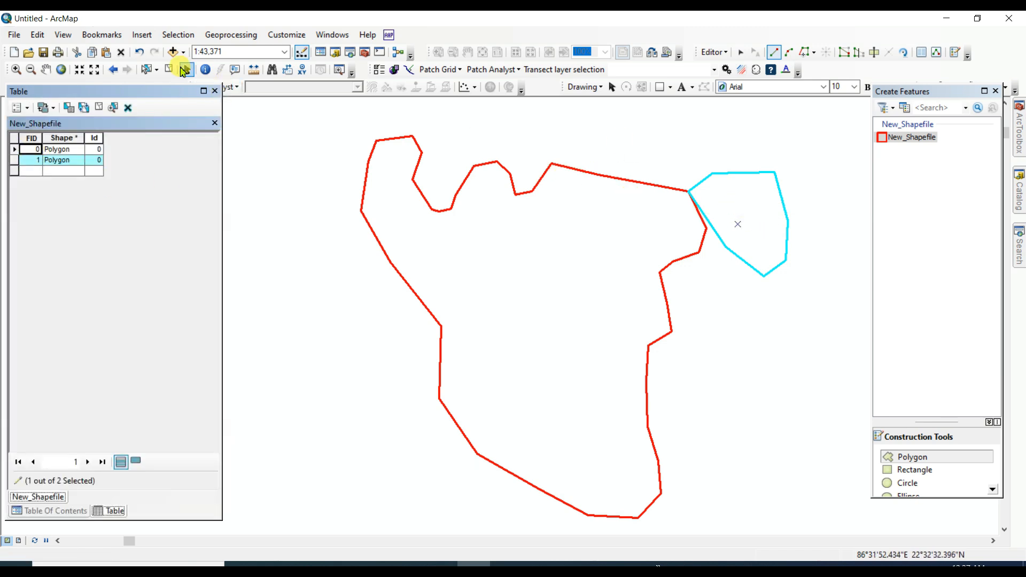
pyautogui.click(714, 52)
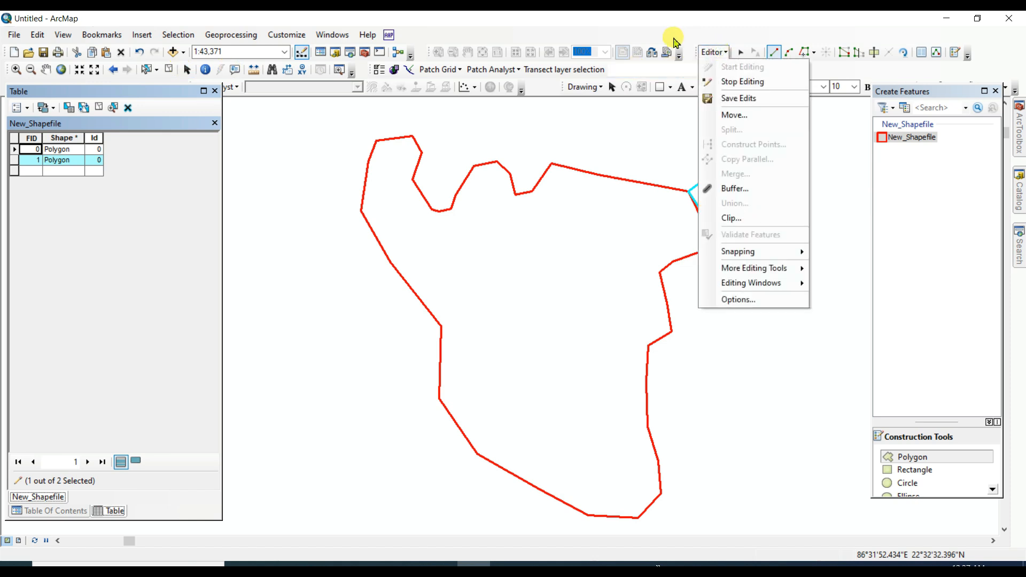
pyautogui.click(737, 98)
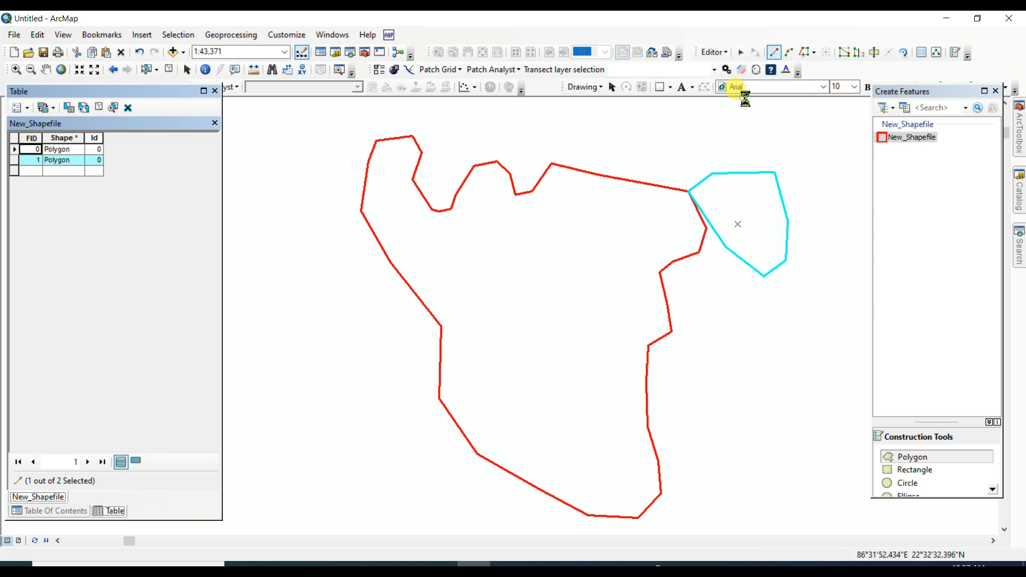
pyautogui.click(714, 51)
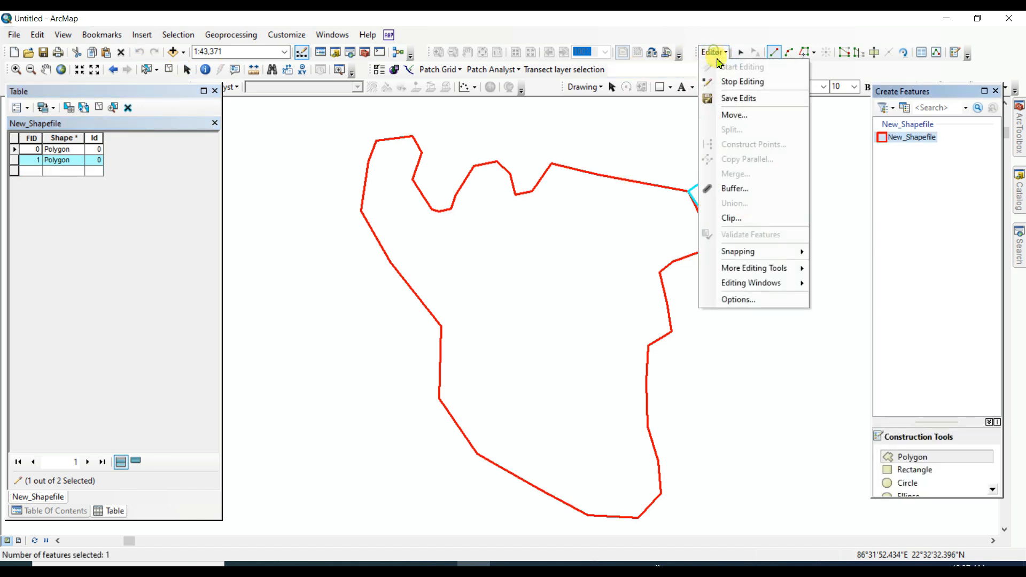
pyautogui.click(748, 80)
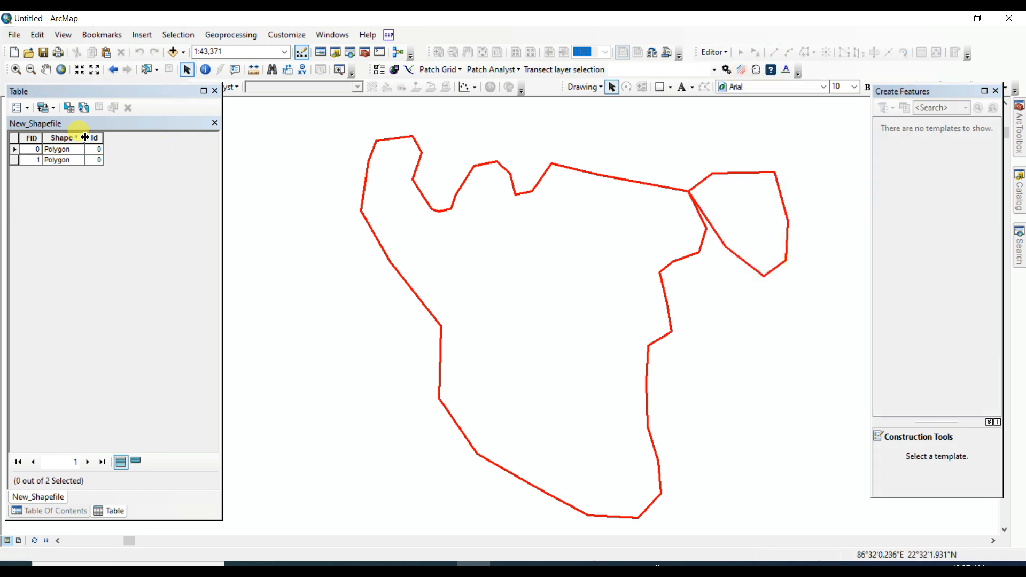
# Highlight the FID 1 and FID 0 records alternately to check which polygon each represents, ending with FID 1 selected
pyautogui.click(14, 160)
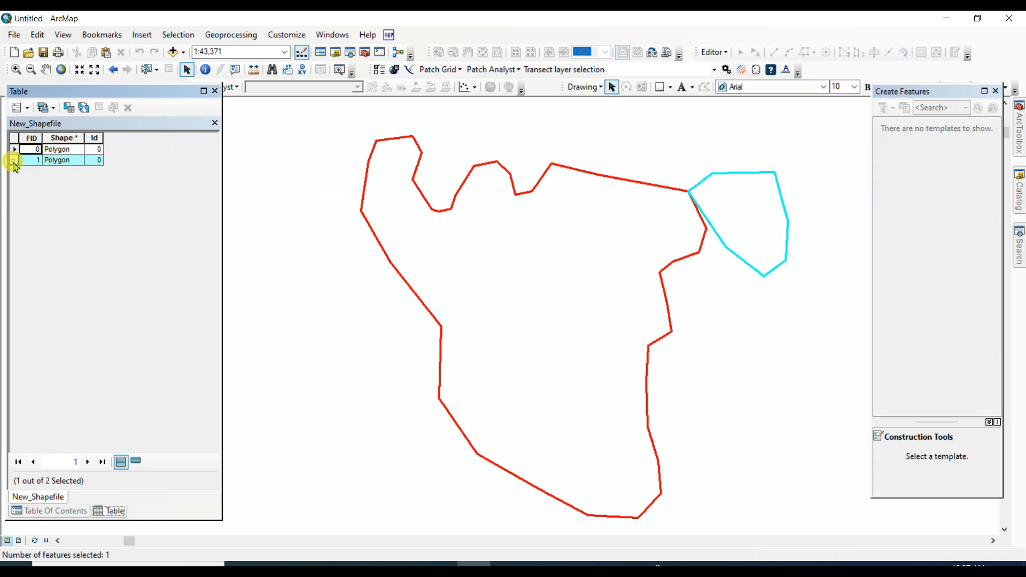
pyautogui.click(14, 150)
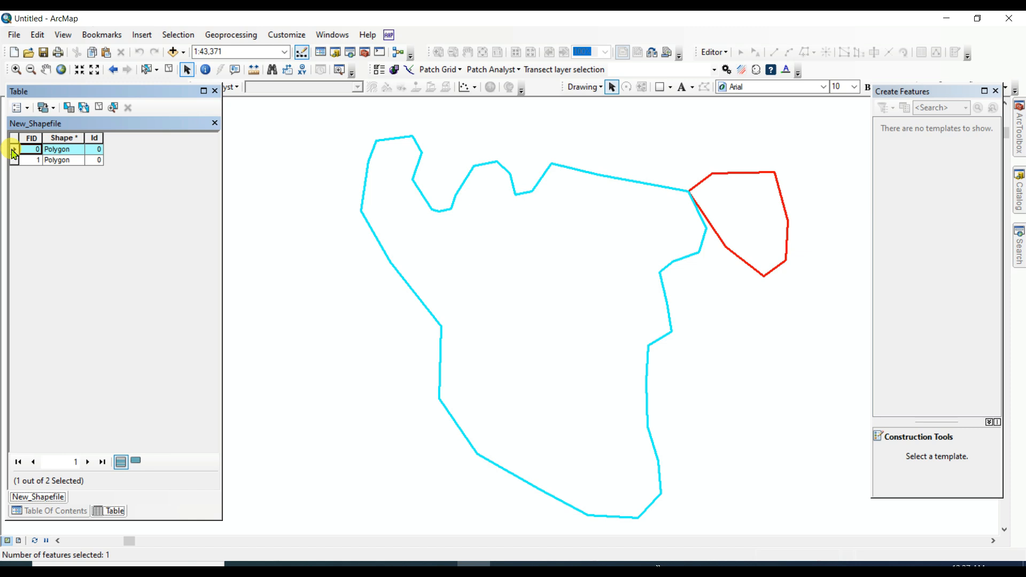
pyautogui.click(14, 160)
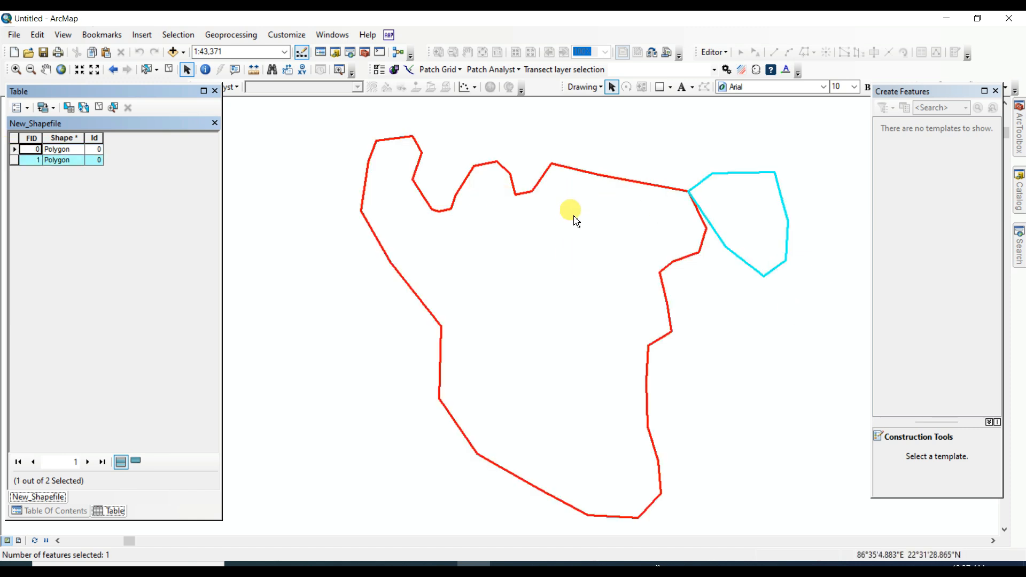
pyautogui.click(231, 34)
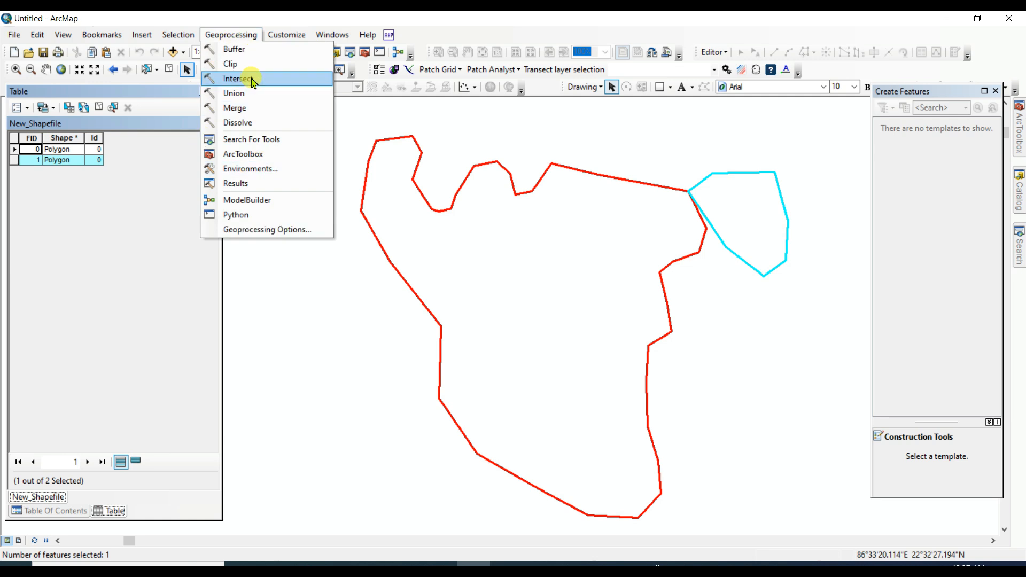
pyautogui.click(568, 118)
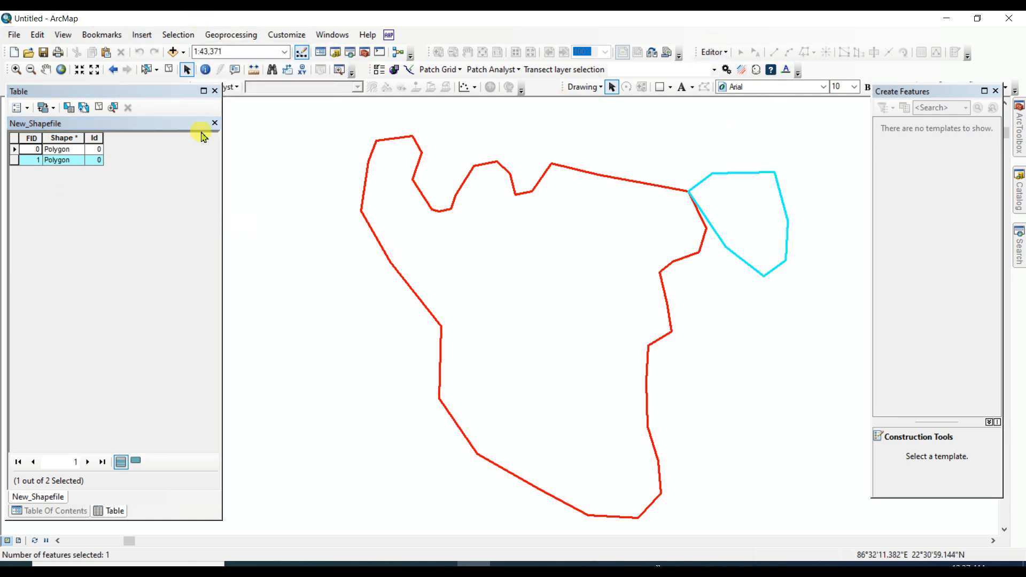
# Close the attribute table and start an edit session on the New_Shapefile layer
pyautogui.click(215, 124)
pyautogui.rightClick(79, 148)
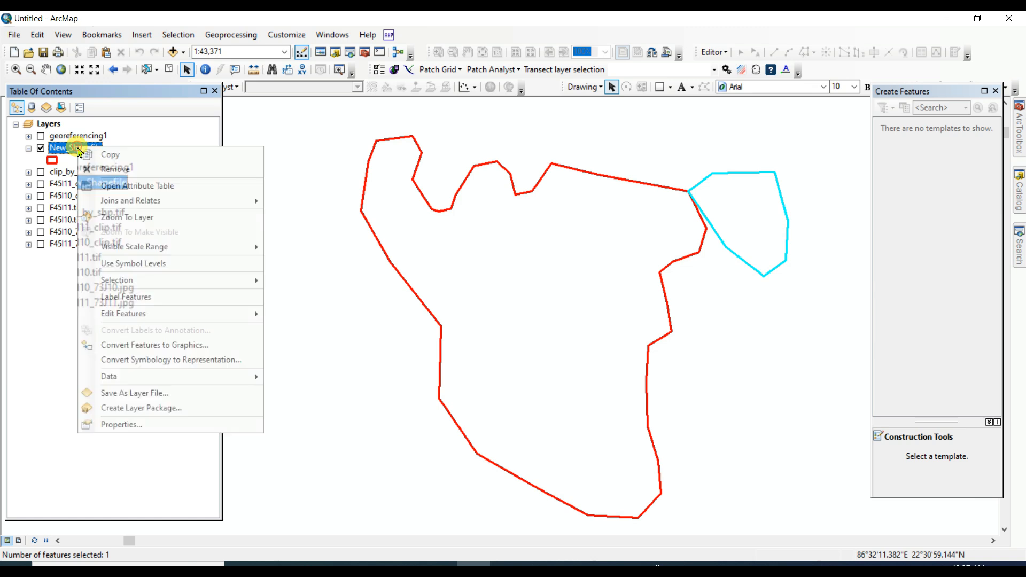
pyautogui.moveTo(133, 314)
pyautogui.click(342, 315)
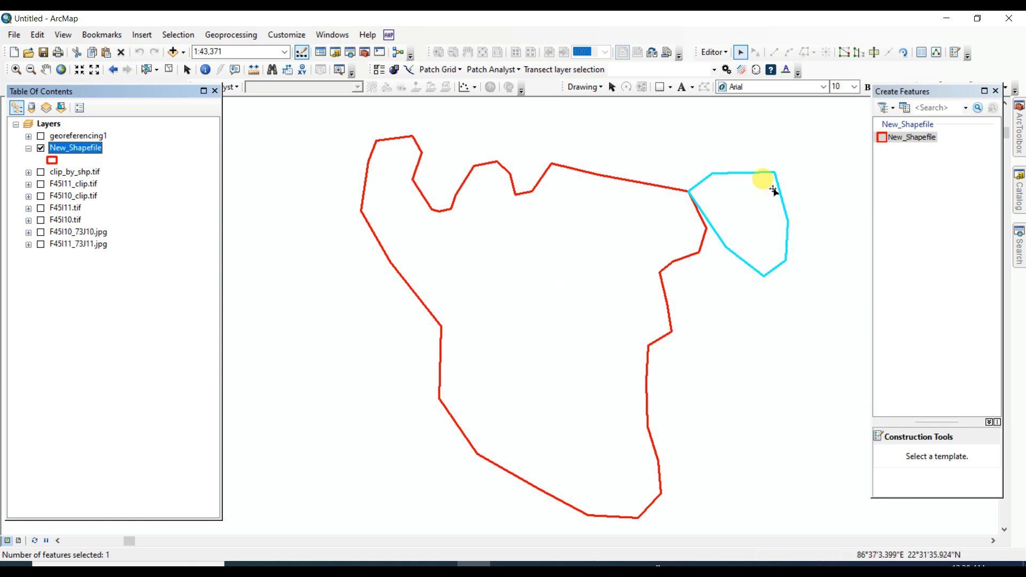
# Select the large boundary polygon together with the small polygon at its northeast corner on the map
pyautogui.click(148, 70)
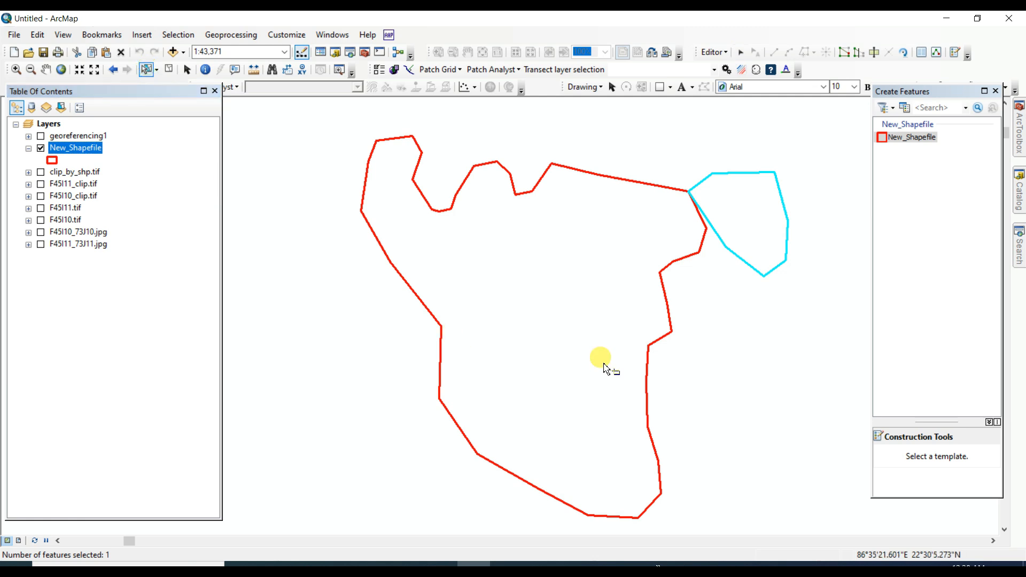
pyautogui.click(549, 319)
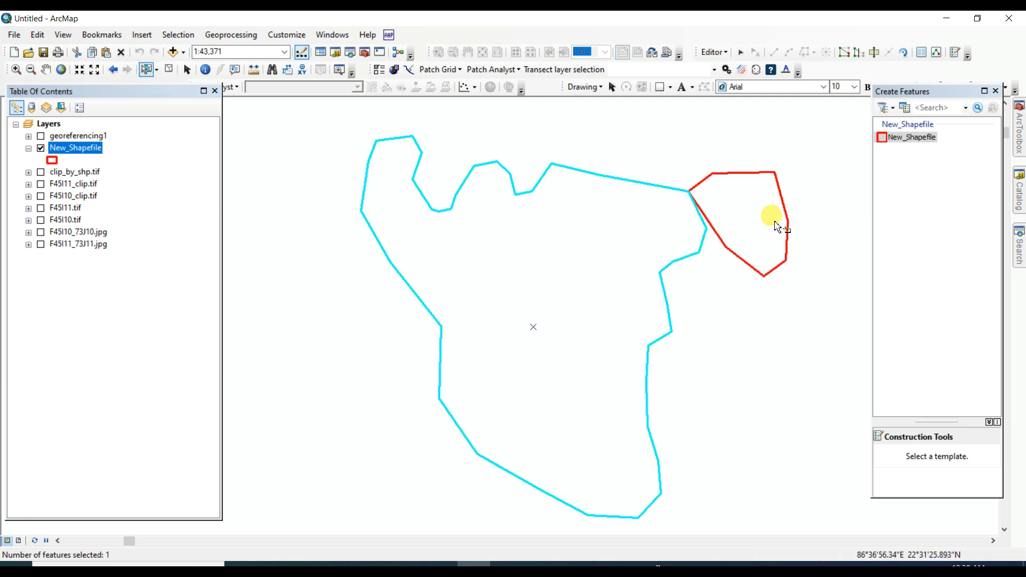
pyautogui.click(745, 212)
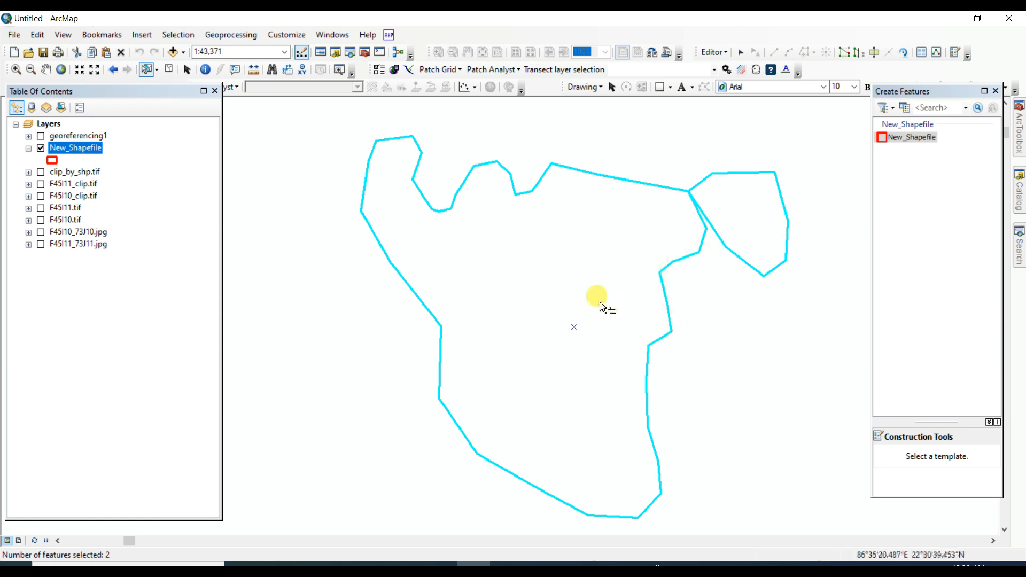
# Open the attribute table of New_Shapefile and highlight the FID 1 record, then both FID 0 and FID 1
pyautogui.rightClick(85, 148)
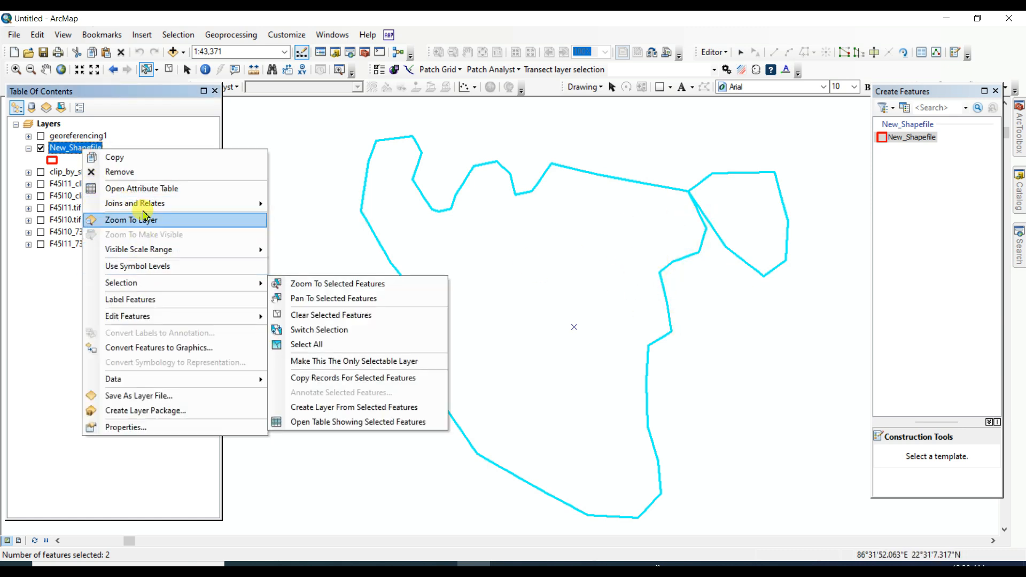
pyautogui.click(154, 190)
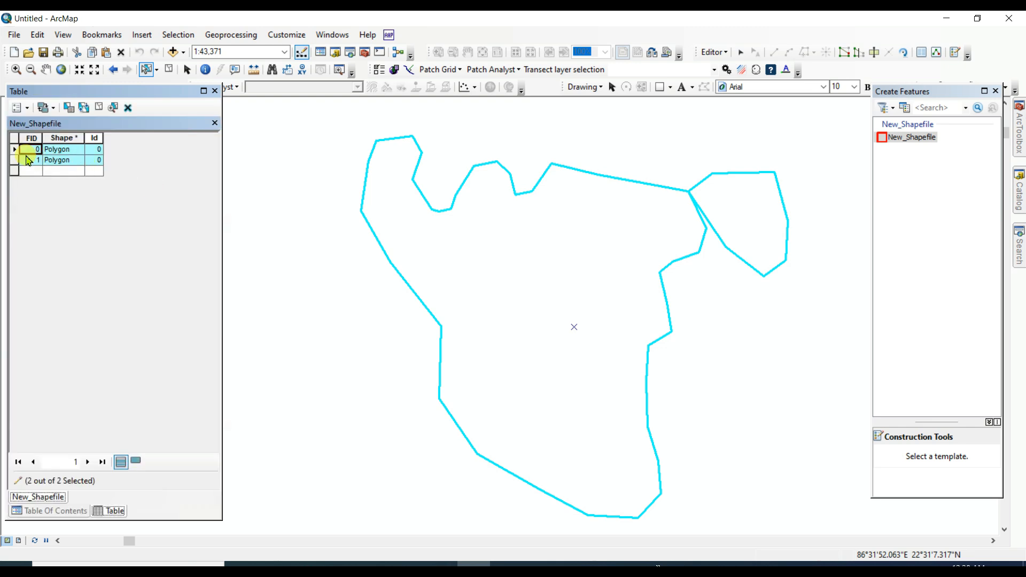
pyautogui.click(11, 161)
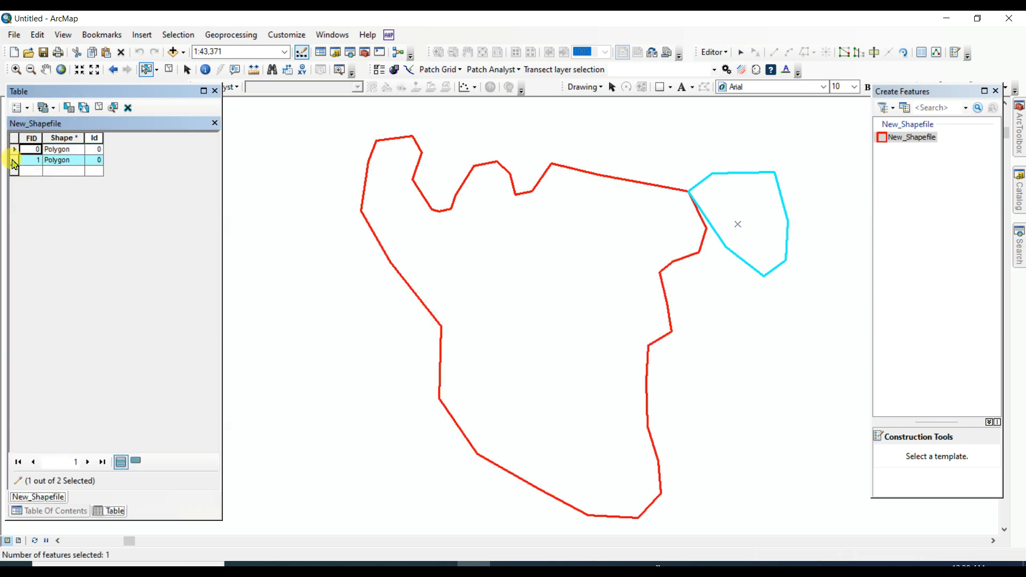
pyautogui.moveTo(12, 150); pyautogui.dragTo(11, 160)
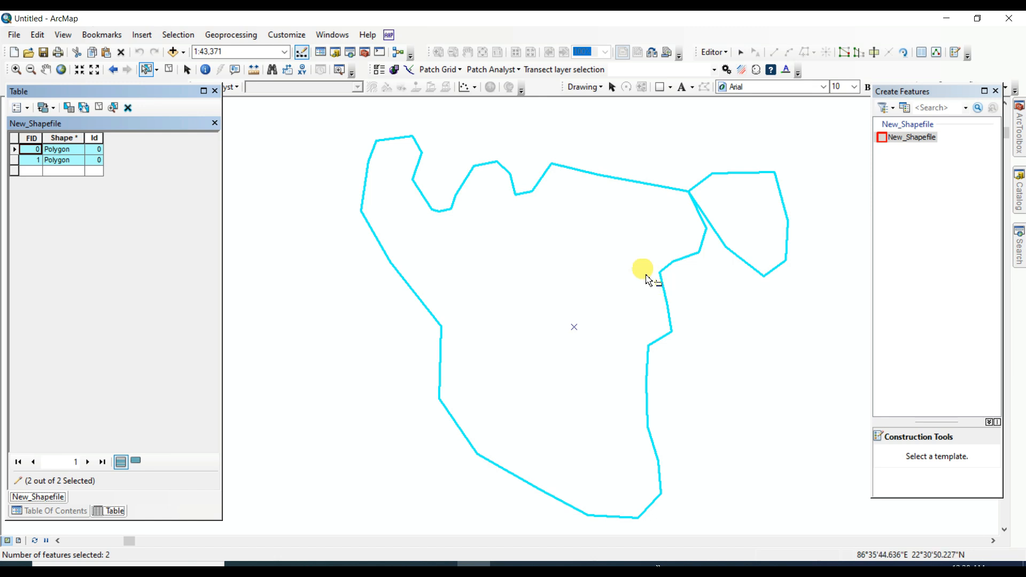
# Merge the two selected polygons into the first listed New_Shapefile feature and reselect the merged polygon on the map
pyautogui.click(715, 52)
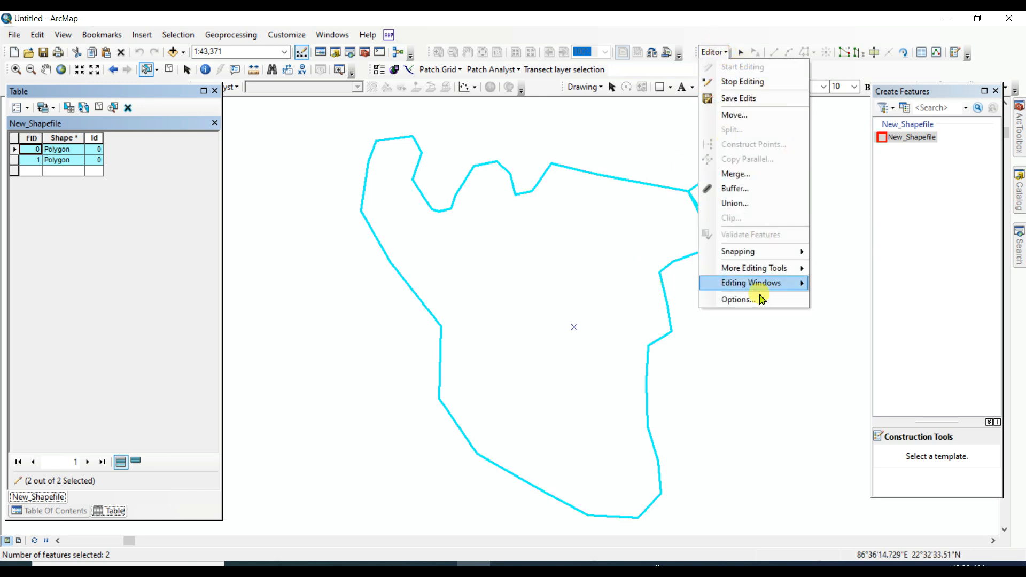
pyautogui.click(737, 175)
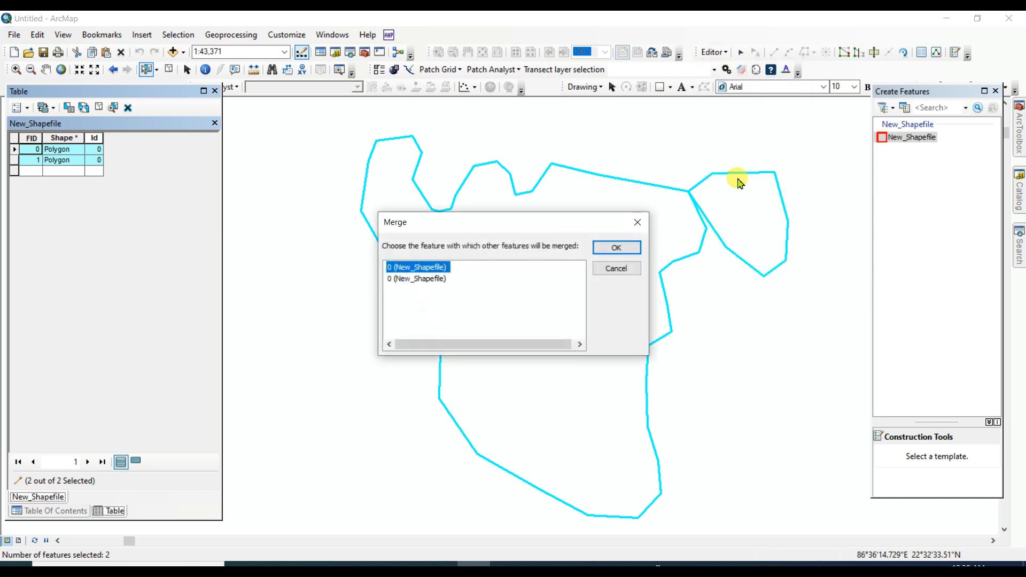
pyautogui.click(617, 246)
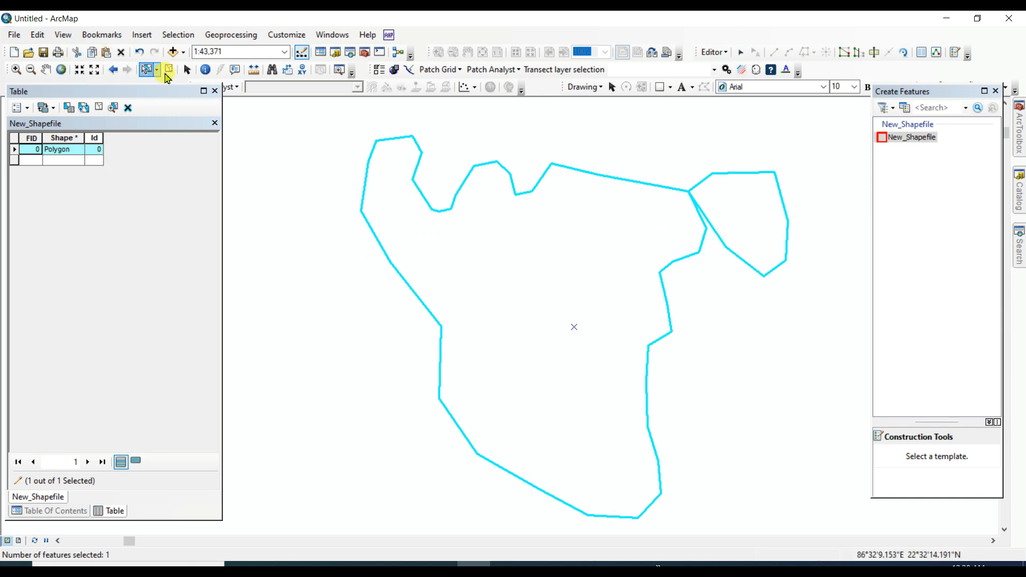
pyautogui.click(170, 71)
pyautogui.click(499, 267)
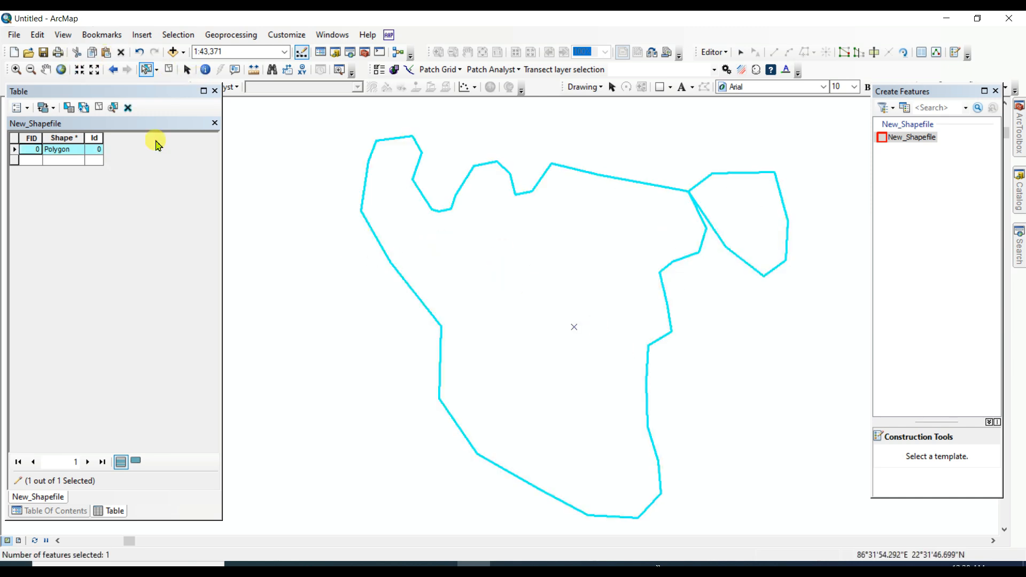
pyautogui.click(727, 52)
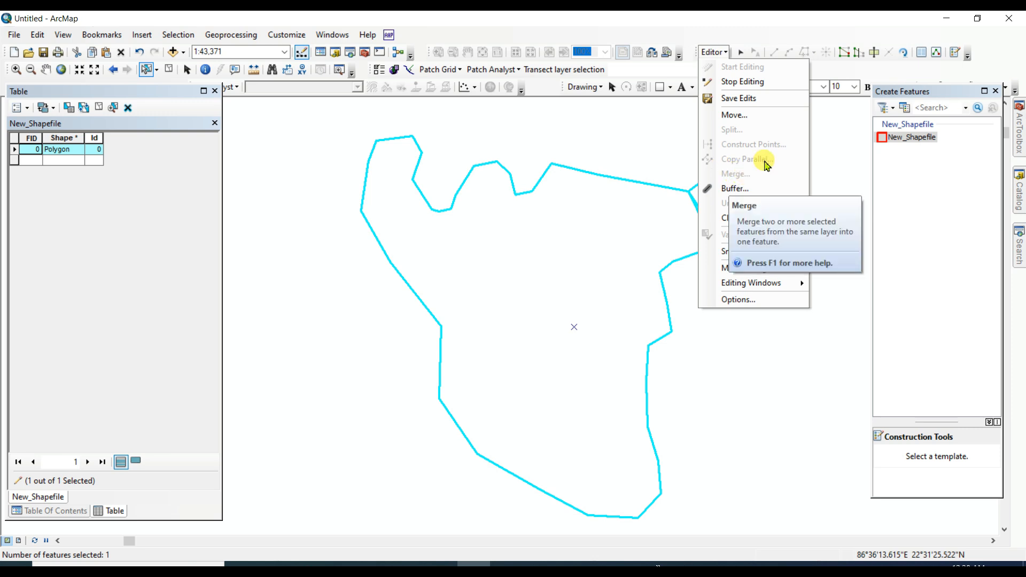
pyautogui.click(672, 115)
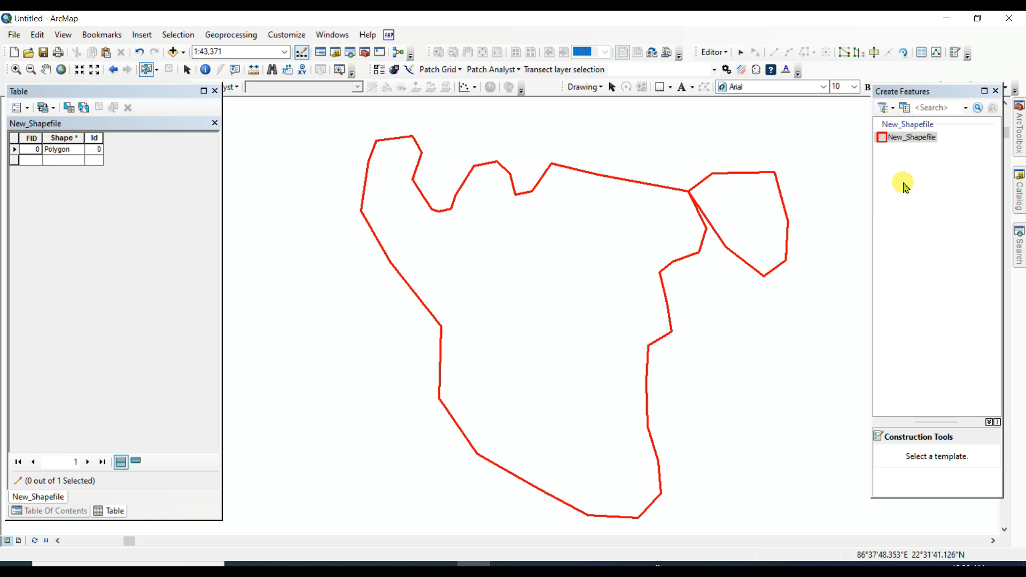
pyautogui.click(908, 138)
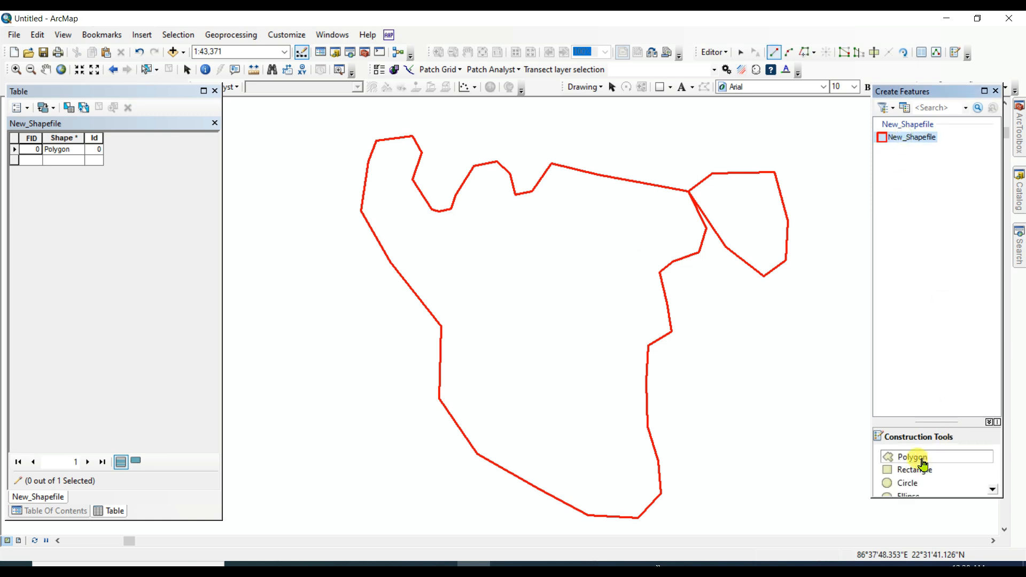
pyautogui.click(875, 53)
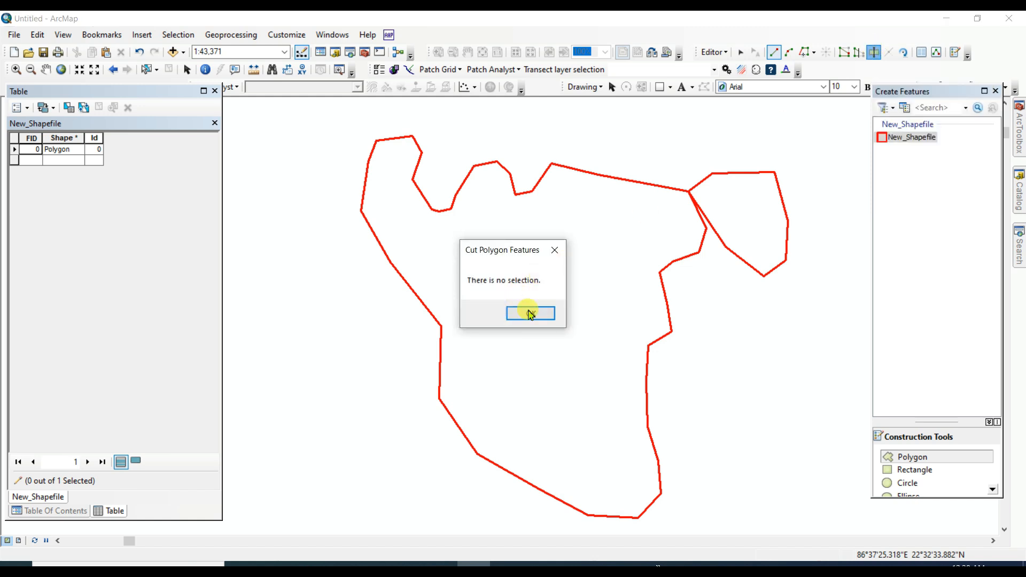
pyautogui.click(554, 249)
# Select the merged polygon and cut it with a roughly horizontal line from its west corner vertex to the vertex on its east edge
pyautogui.click(148, 70)
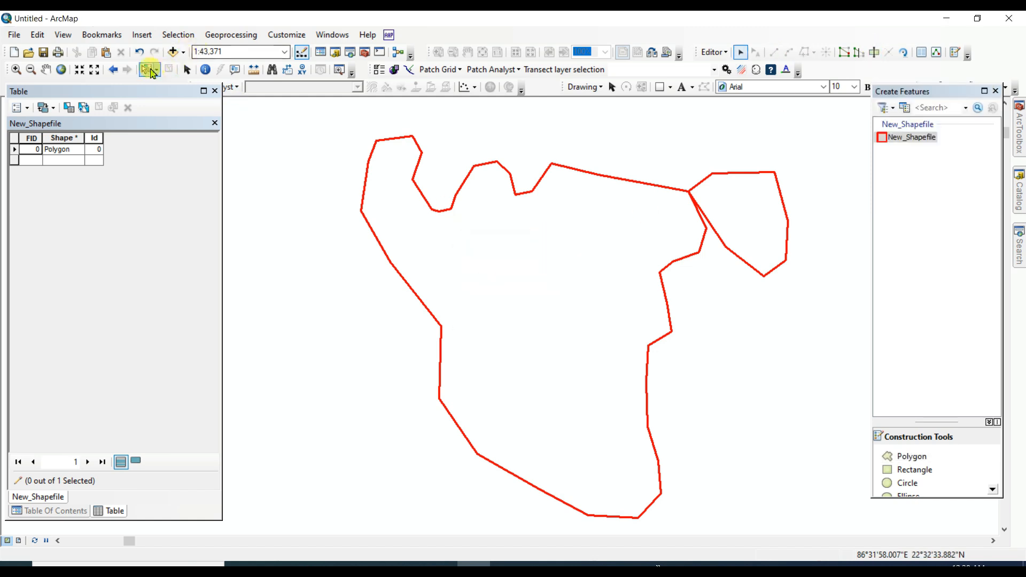
pyautogui.click(588, 310)
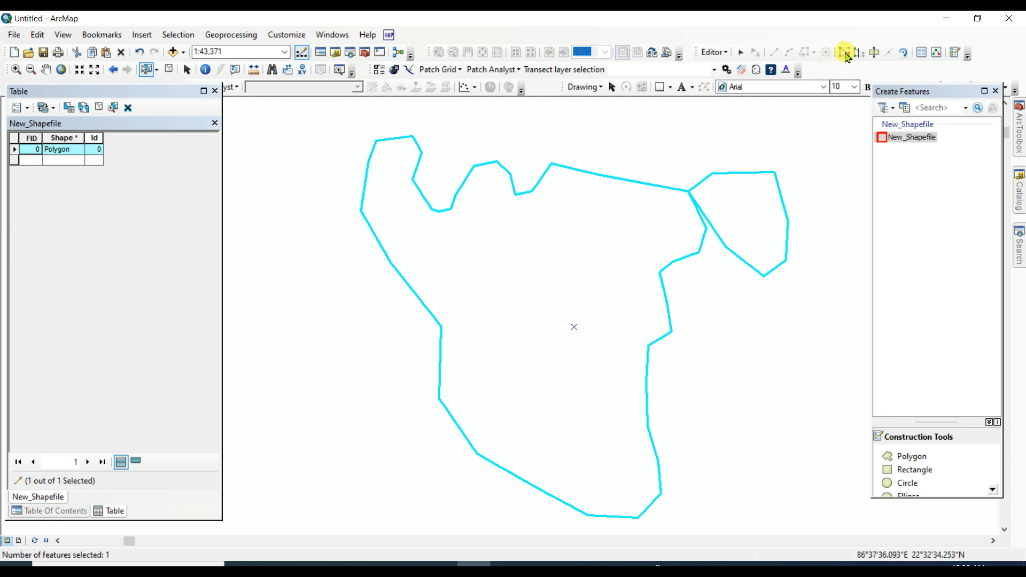
pyautogui.click(874, 53)
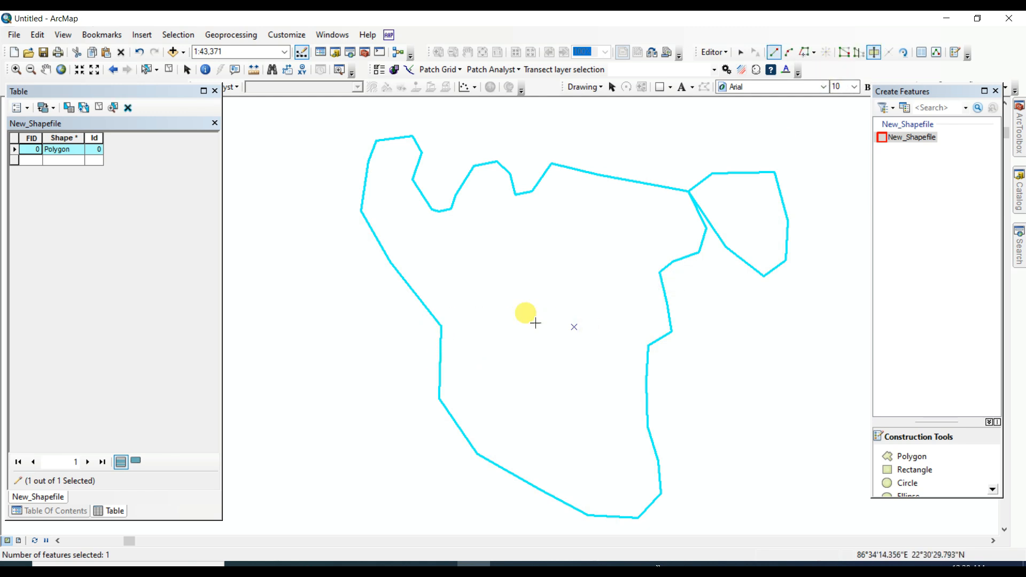
pyautogui.click(447, 336)
pyautogui.click(519, 331)
pyautogui.click(602, 328)
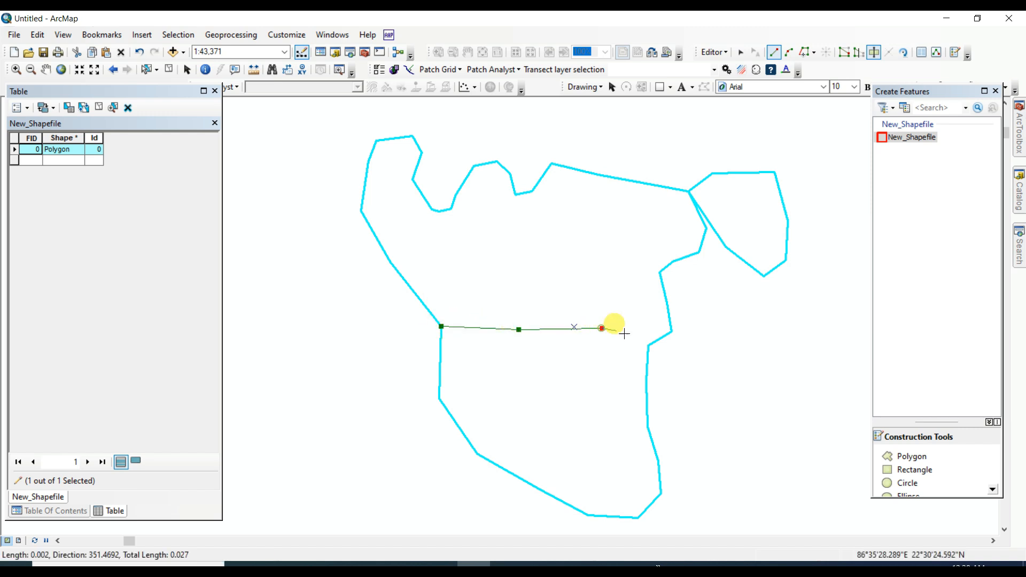
pyautogui.click(672, 332)
pyautogui.doubleClick(672, 332)
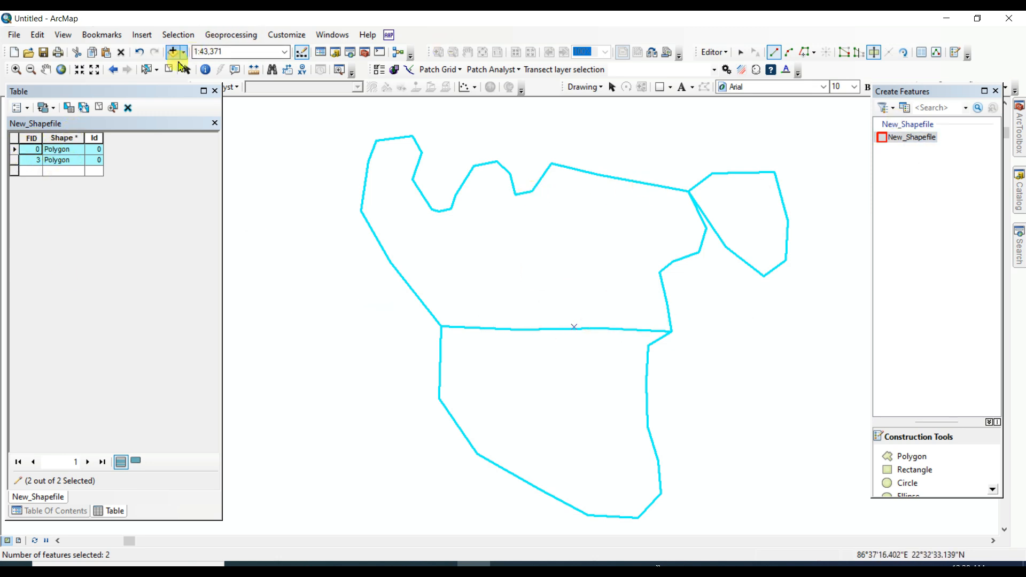
# Select the northern polygon and cut it from the middle notch vertex on its upper edge down to the horizontal dividing line
pyautogui.click(148, 69)
pyautogui.click(532, 257)
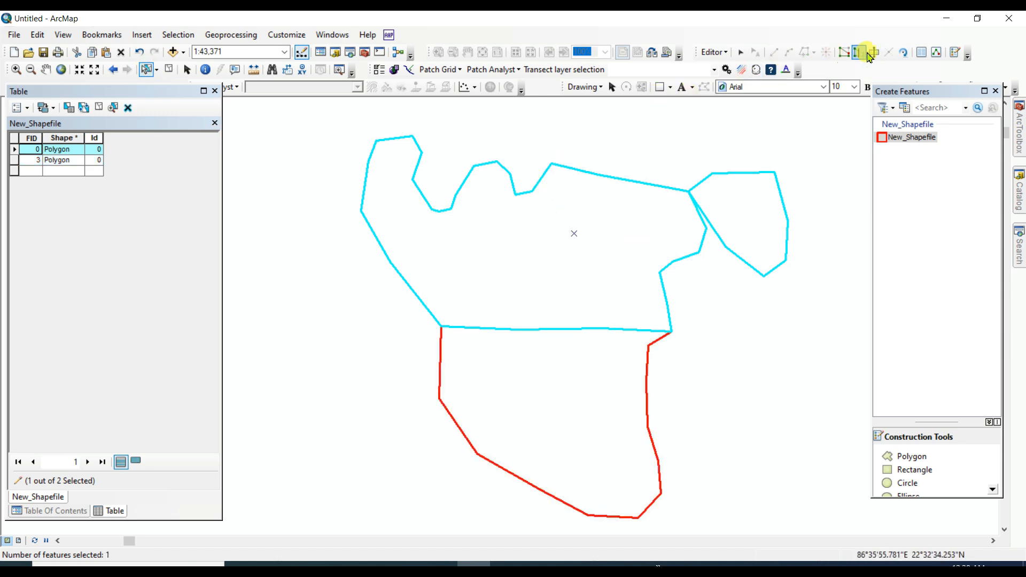
pyautogui.click(874, 51)
pyautogui.click(516, 194)
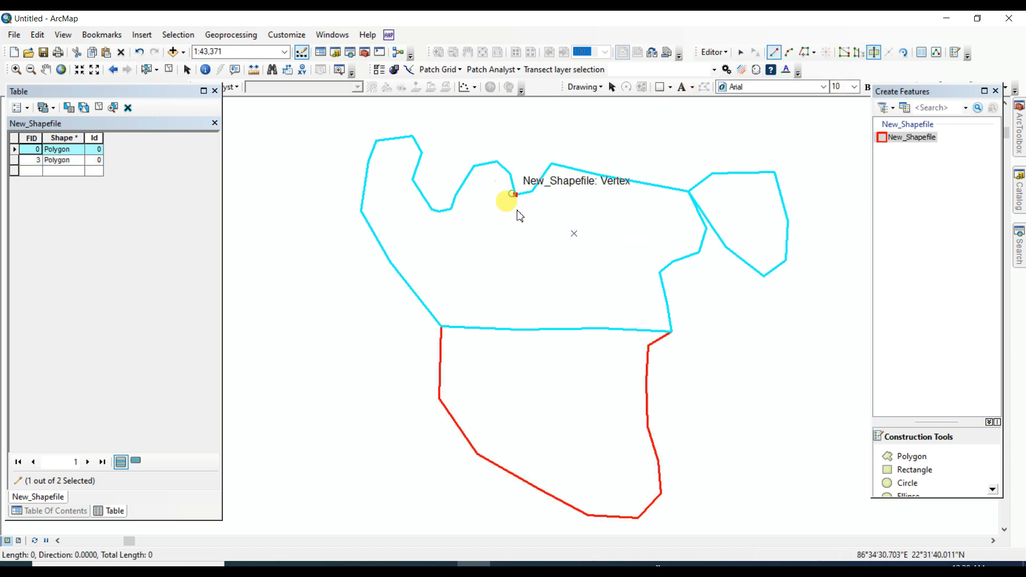
pyautogui.click(520, 250)
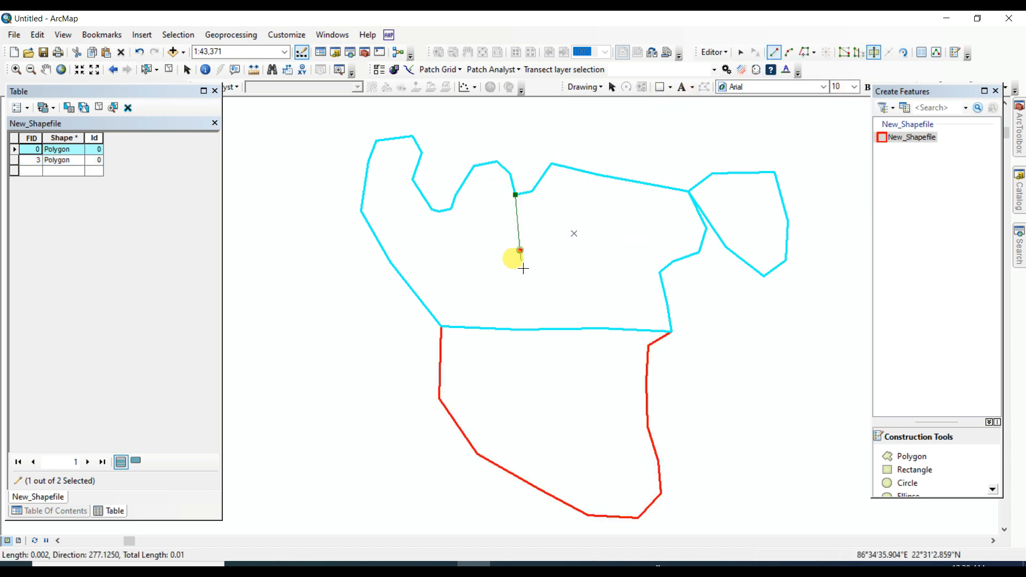
pyautogui.doubleClick(527, 334)
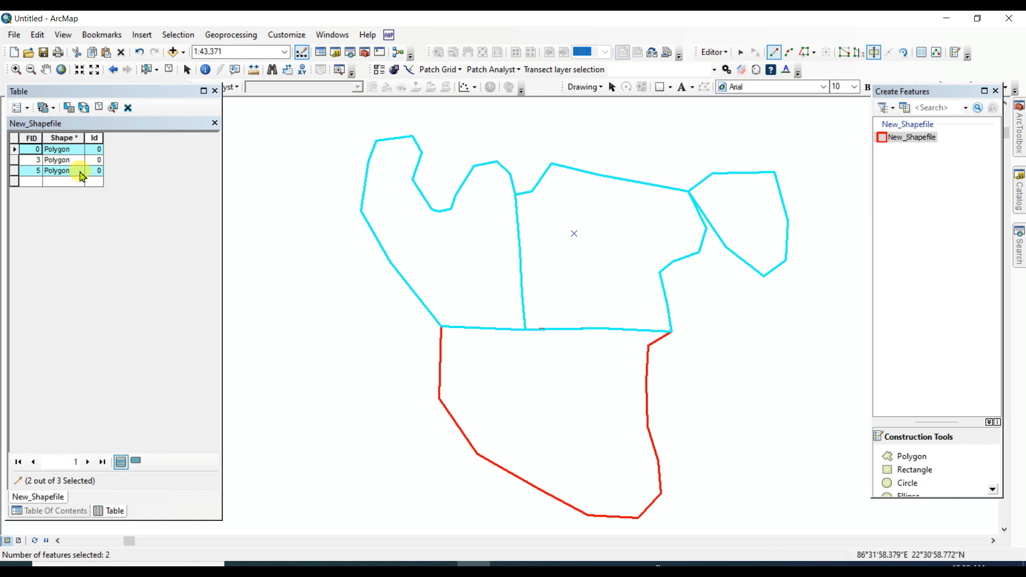
# Save the edits to New_Shapefile while keeping the edit session active, and clear the selected features
pyautogui.click(871, 53)
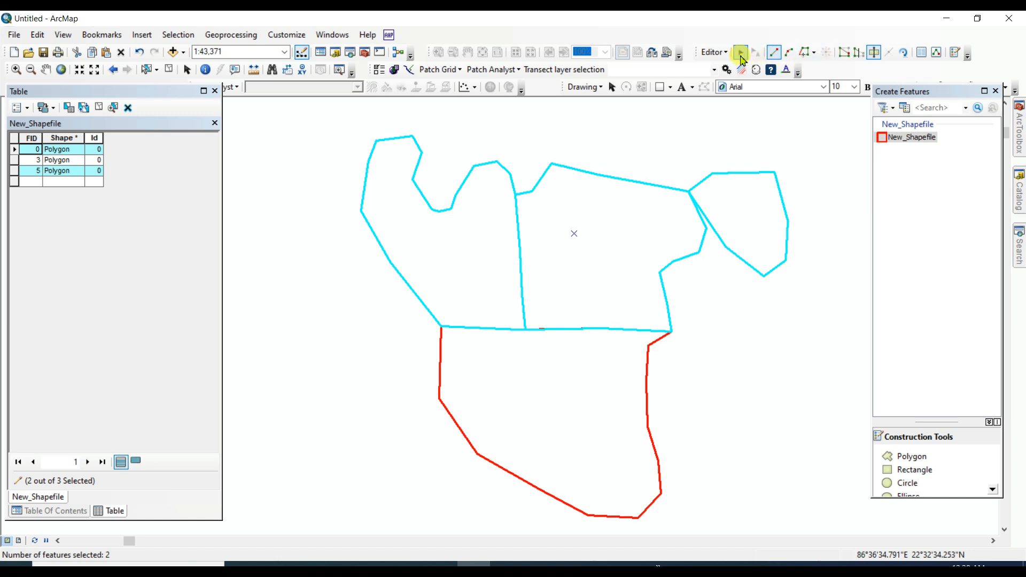
pyautogui.click(726, 51)
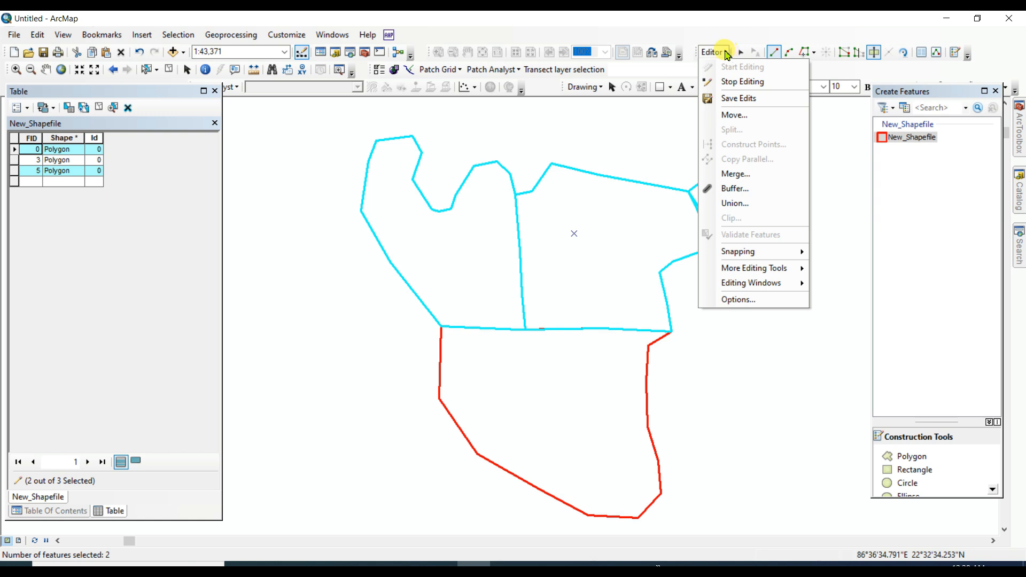
pyautogui.click(726, 52)
pyautogui.click(727, 52)
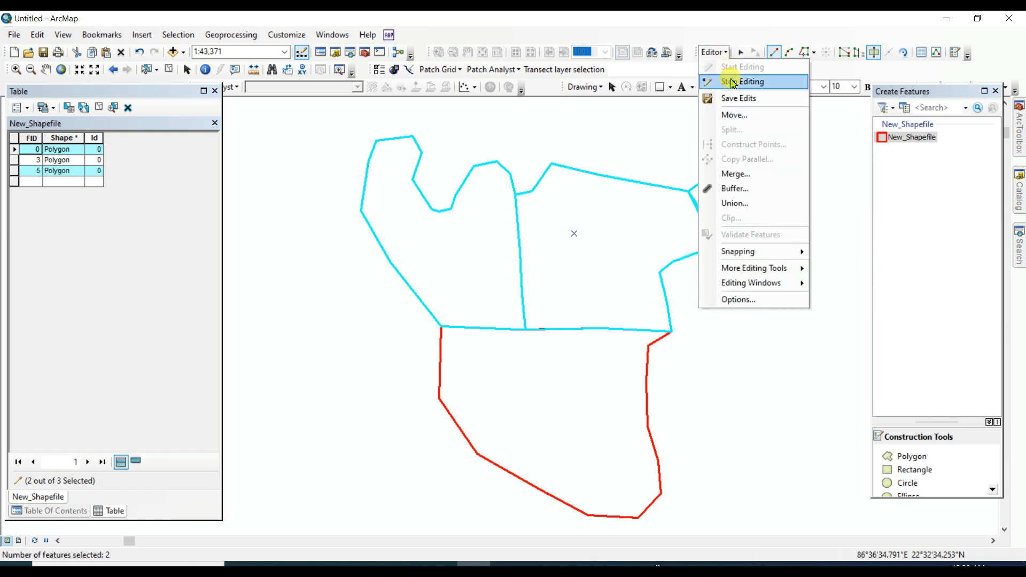
pyautogui.click(733, 83)
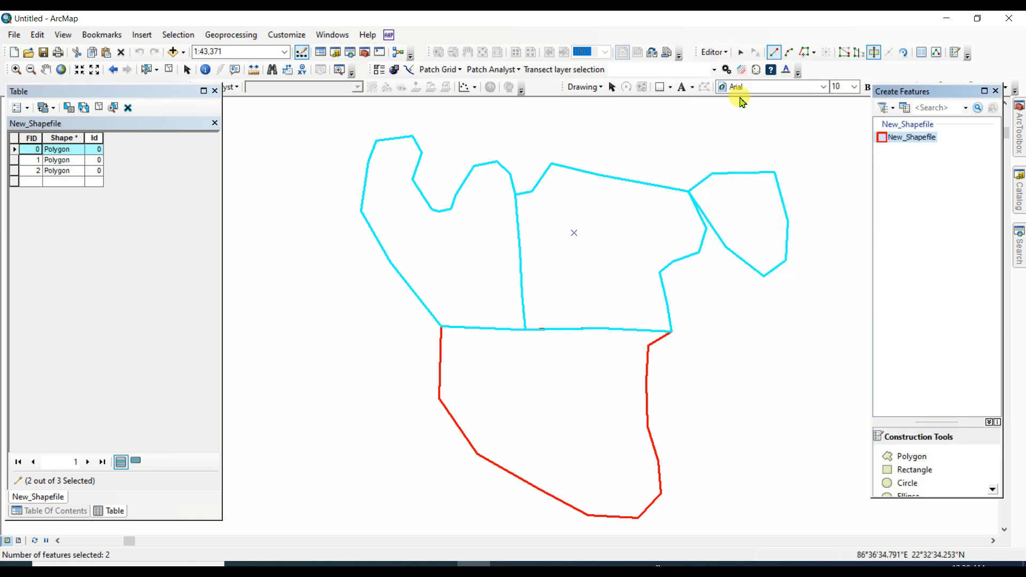
pyautogui.click(167, 69)
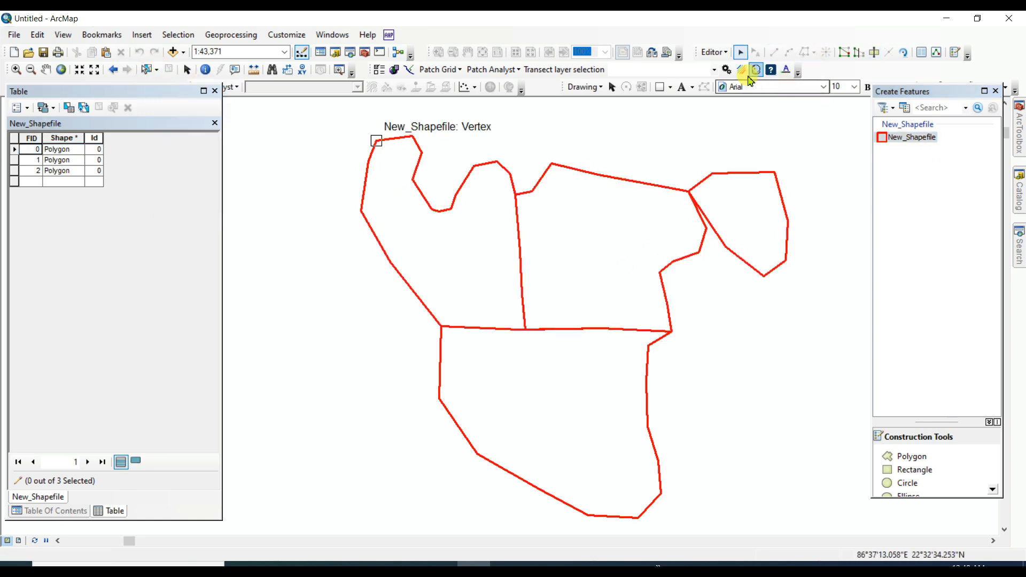
# Start a new New_Shapefile polygon, tracing the southern polygon's boundary from the vertex below its northeast corner around its south edge to the southwest vertex
pyautogui.click(913, 137)
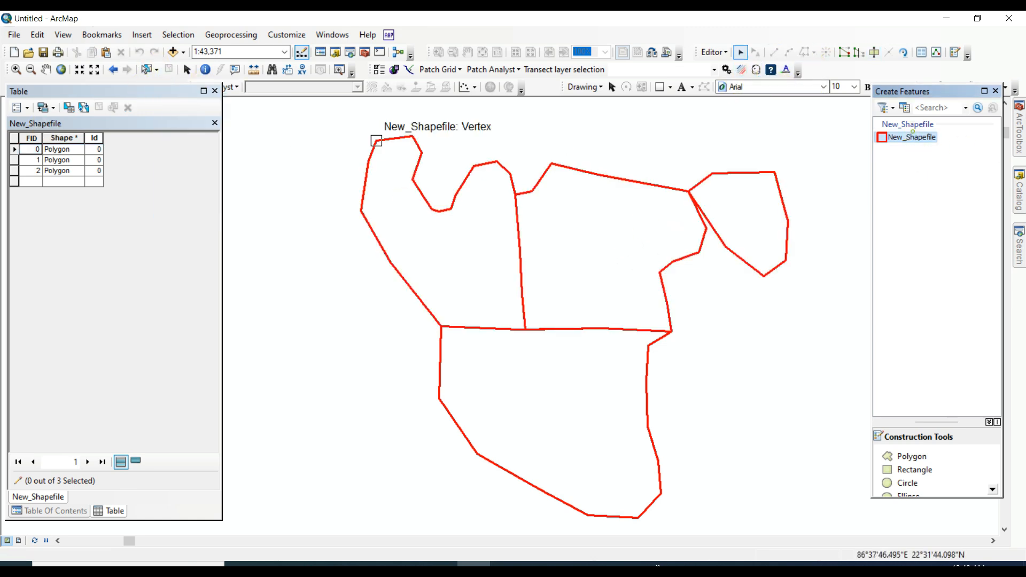
pyautogui.click(912, 456)
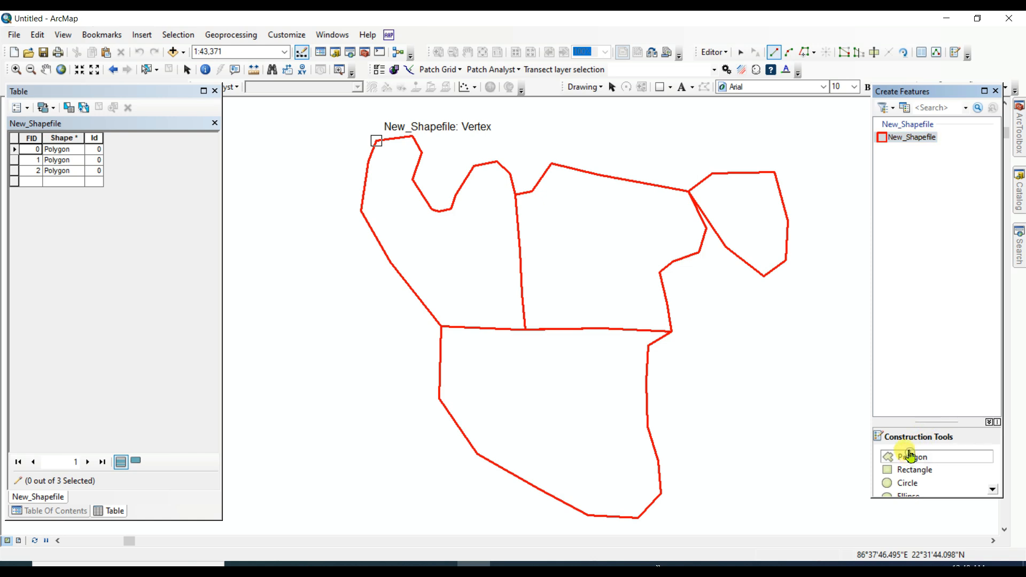
pyautogui.click(808, 53)
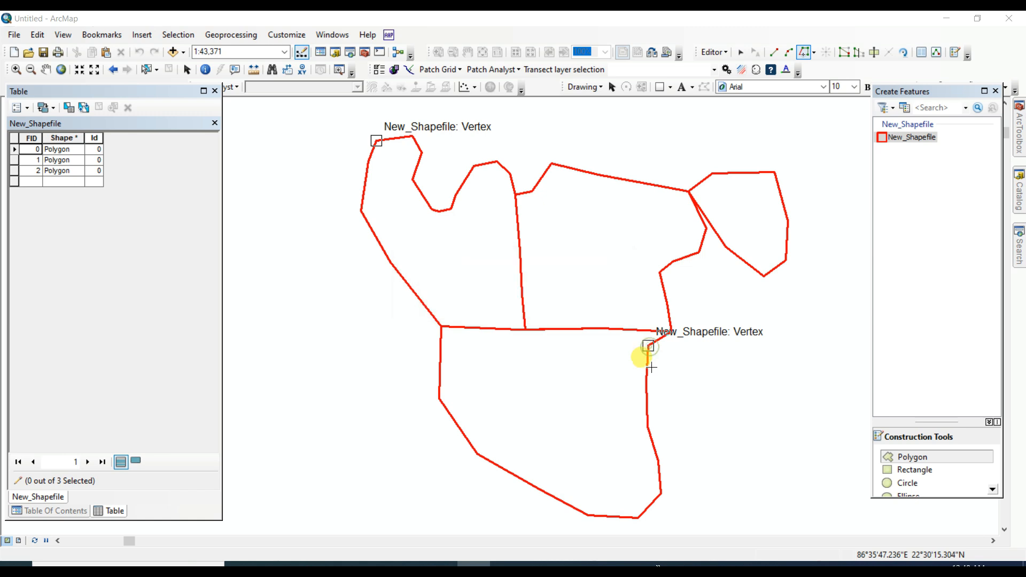
pyautogui.click(650, 349)
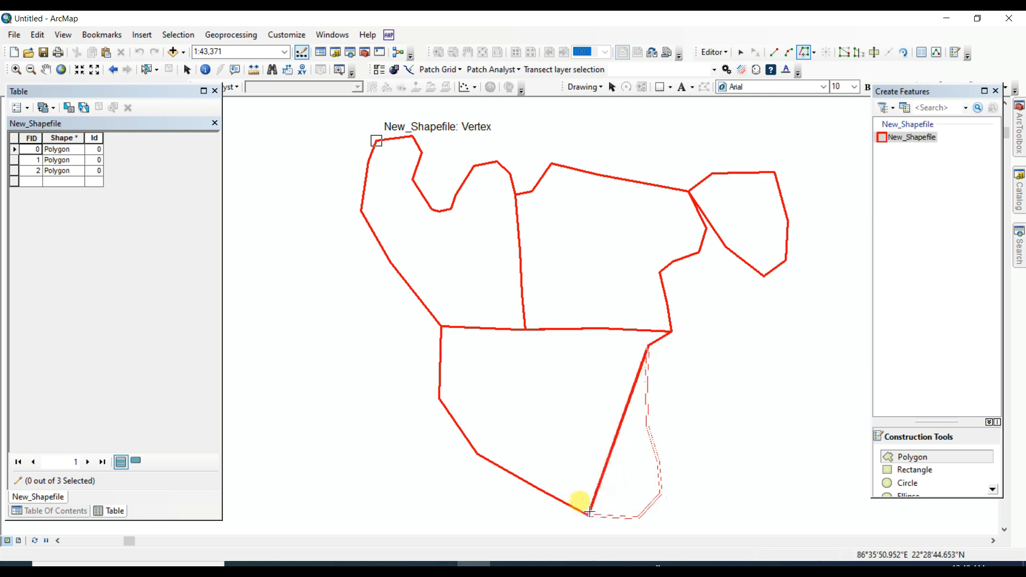
pyautogui.click(479, 454)
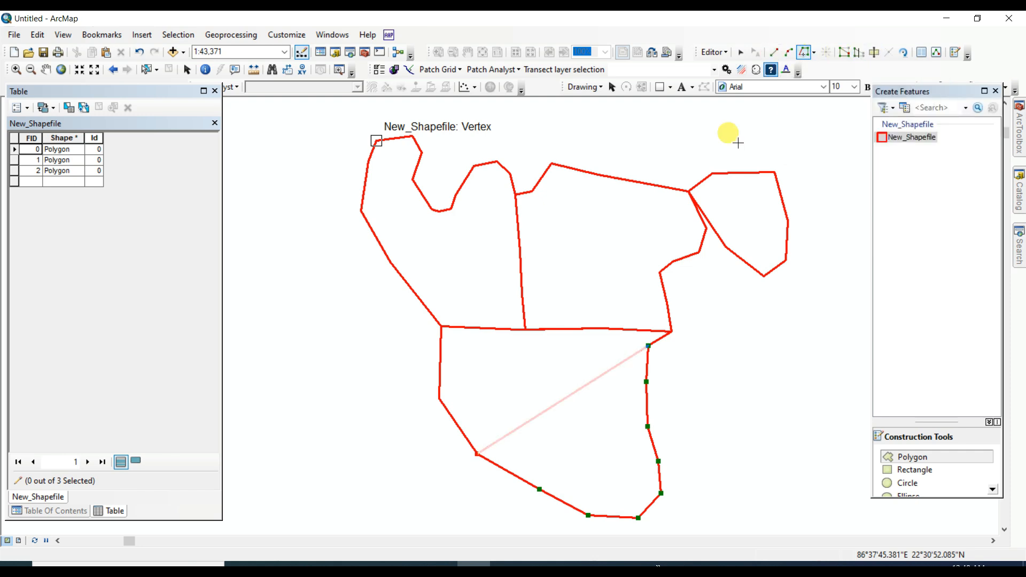
# Continue the new polygon freehand with a curved lobe west of the southern polygon that loops back to its southwest edge, and finish the sketch
pyautogui.click(445, 475)
pyautogui.click(391, 453)
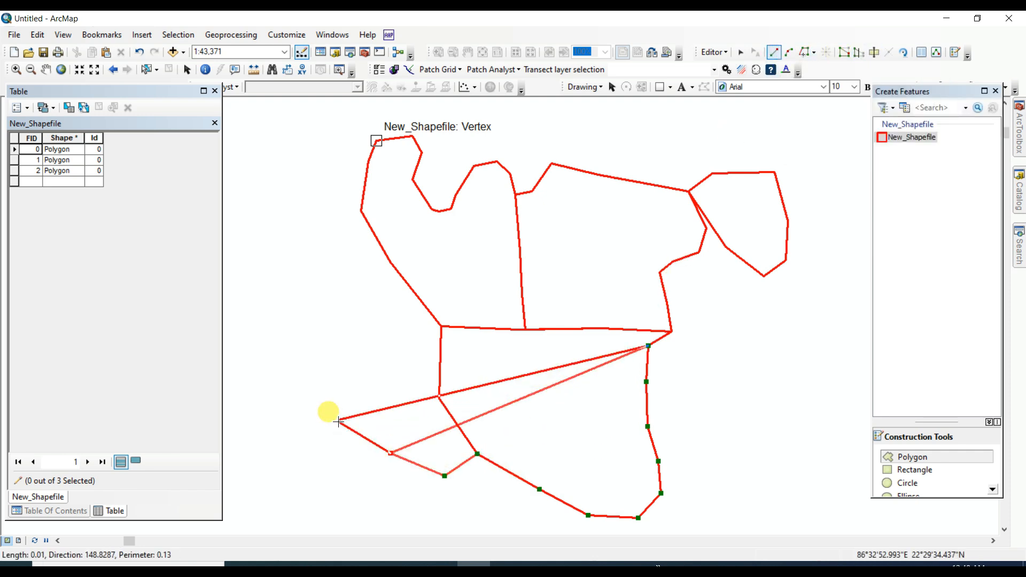
pyautogui.click(336, 420)
pyautogui.click(331, 362)
pyautogui.click(343, 327)
pyautogui.click(363, 335)
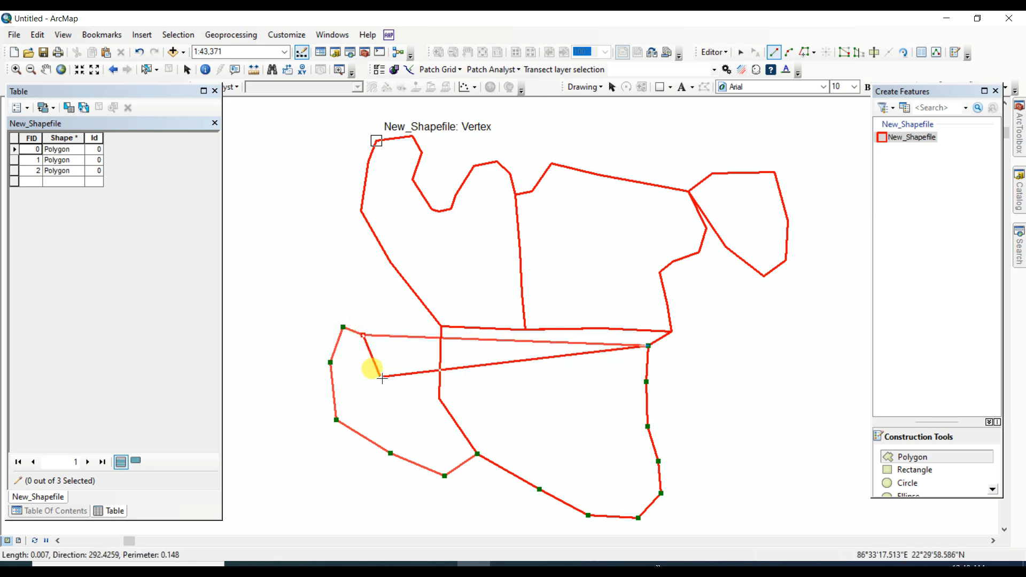
pyautogui.click(381, 377)
pyautogui.click(383, 385)
pyautogui.click(394, 406)
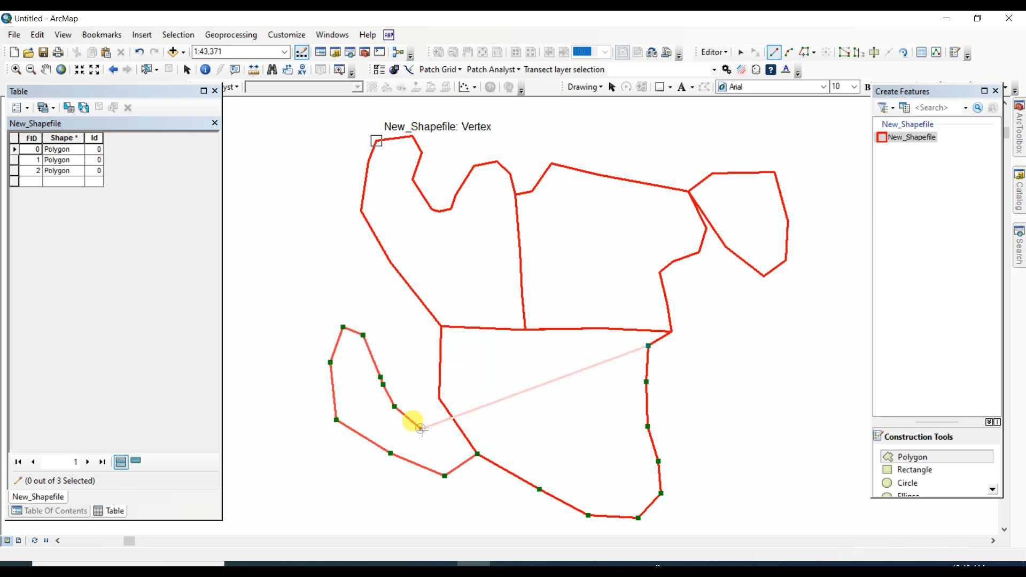
pyautogui.click(423, 430)
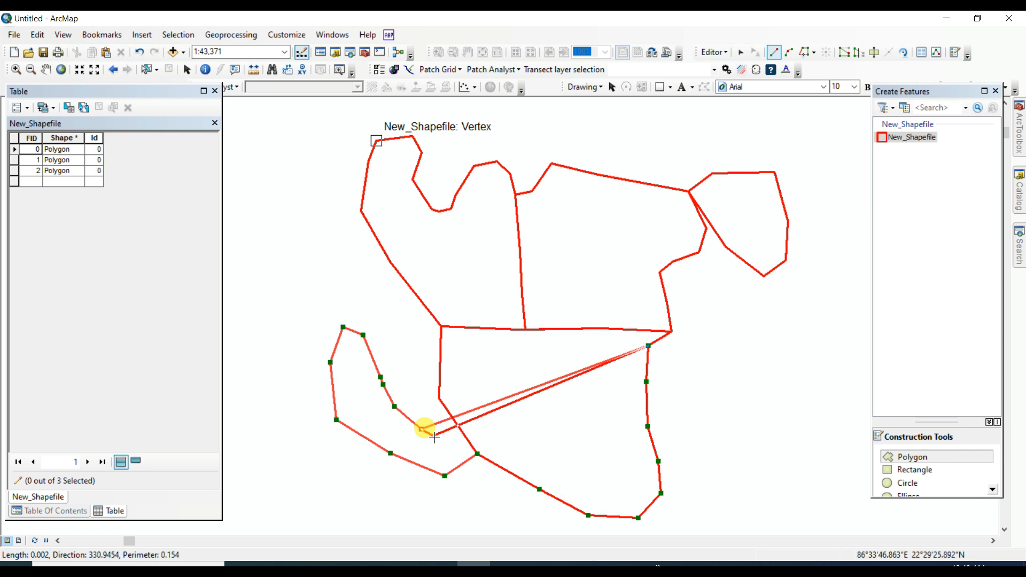
pyautogui.click(434, 436)
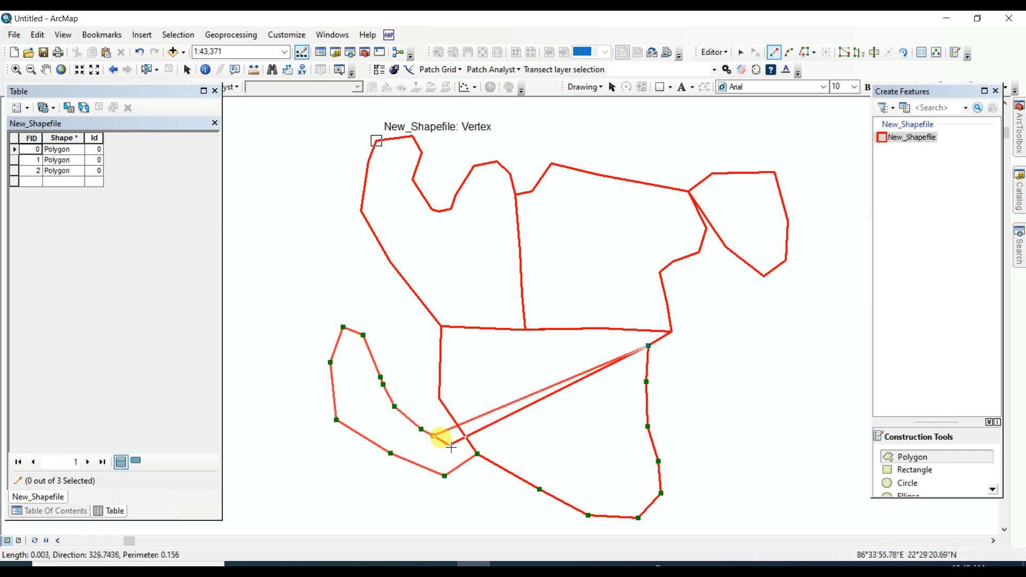
pyautogui.doubleClick(451, 445)
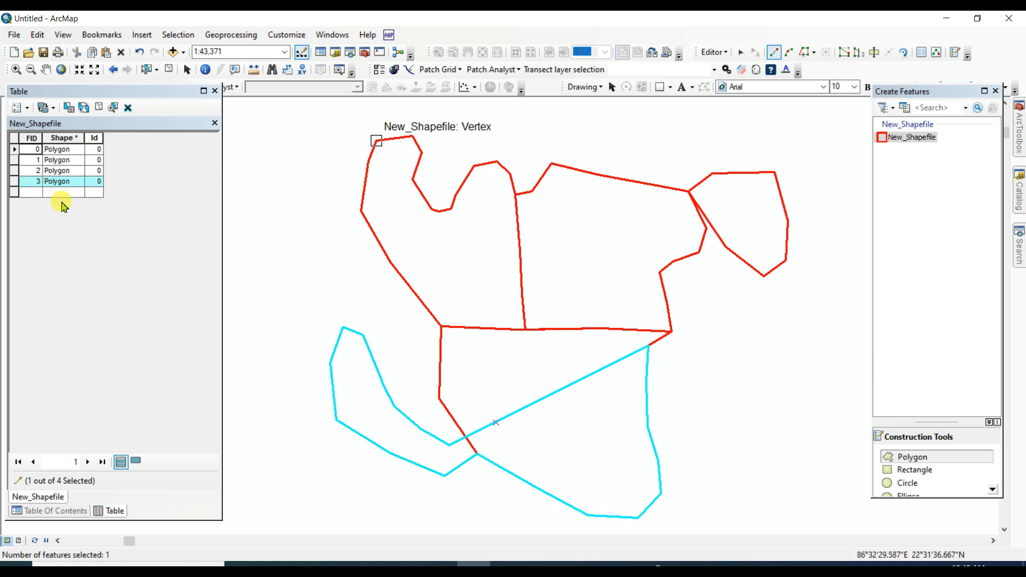
# Highlight the records with FID 2, 1 and 3 in the attribute table to identify their polygons on the map
pyautogui.click(13, 171)
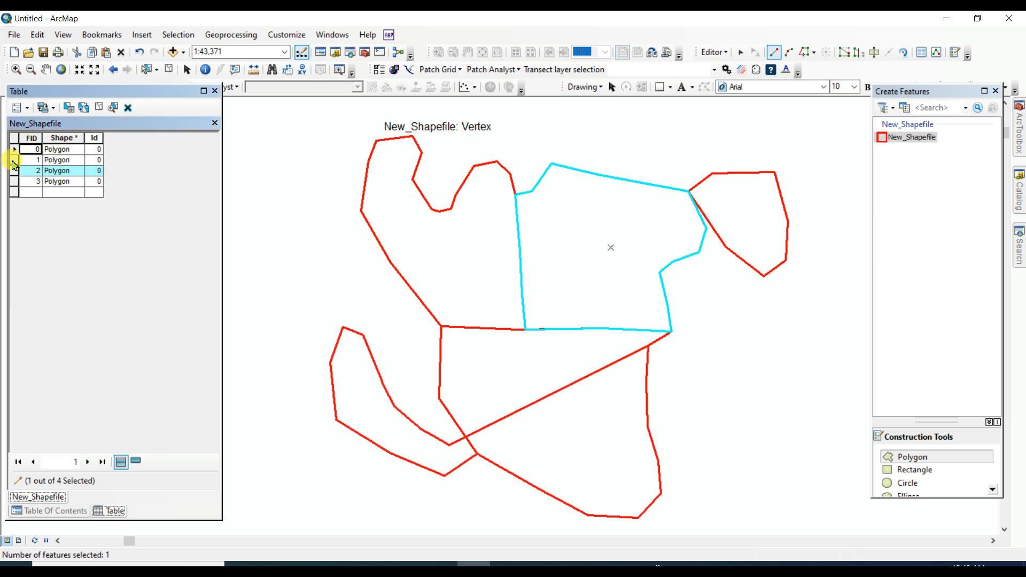
pyautogui.click(14, 160)
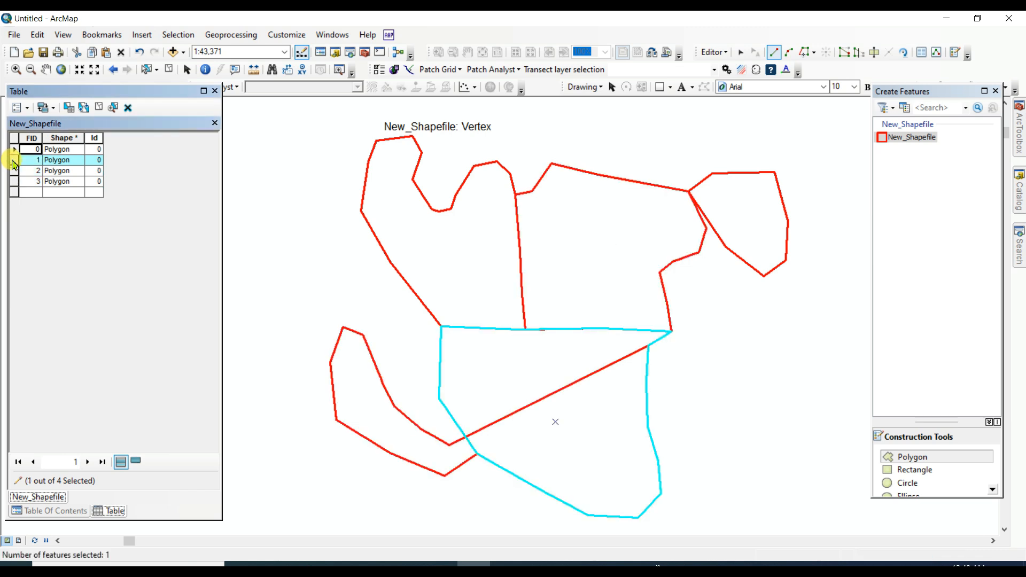
pyautogui.click(13, 171)
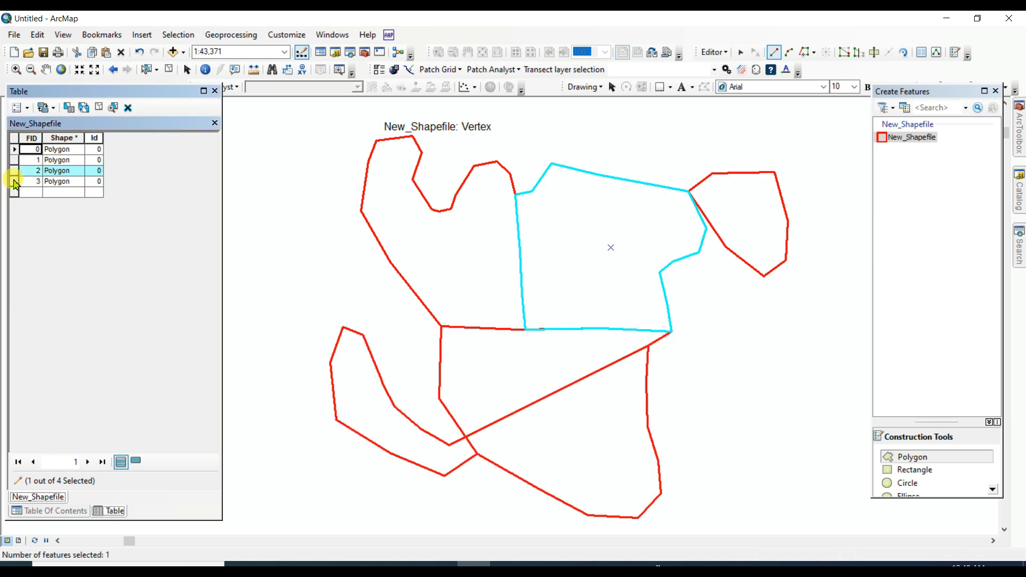
pyautogui.click(13, 181)
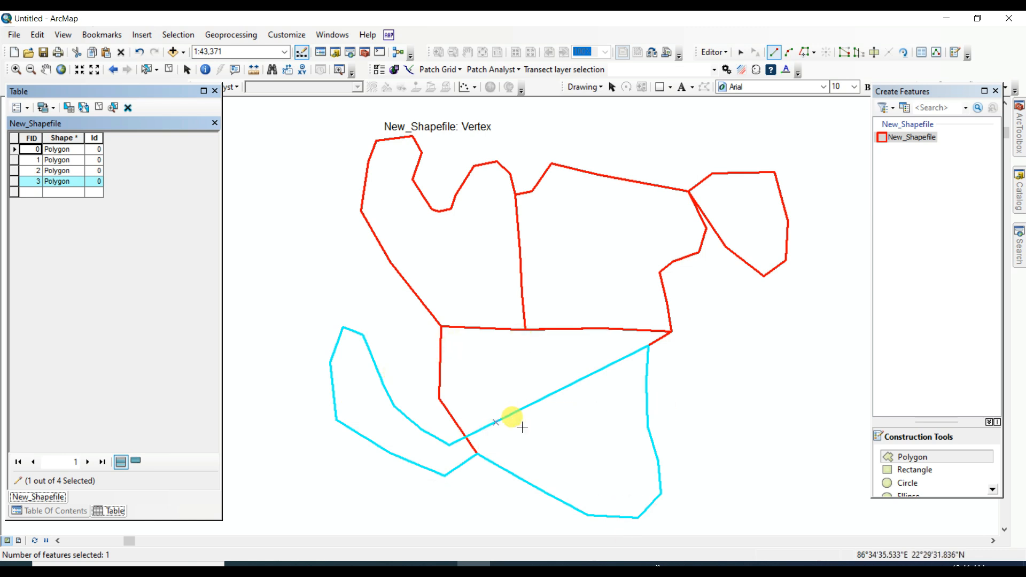
# Select the traced polygon together with the overlapping southern polygon and union them into a new New_Shapefile feature
pyautogui.click(166, 70)
pyautogui.click(146, 69)
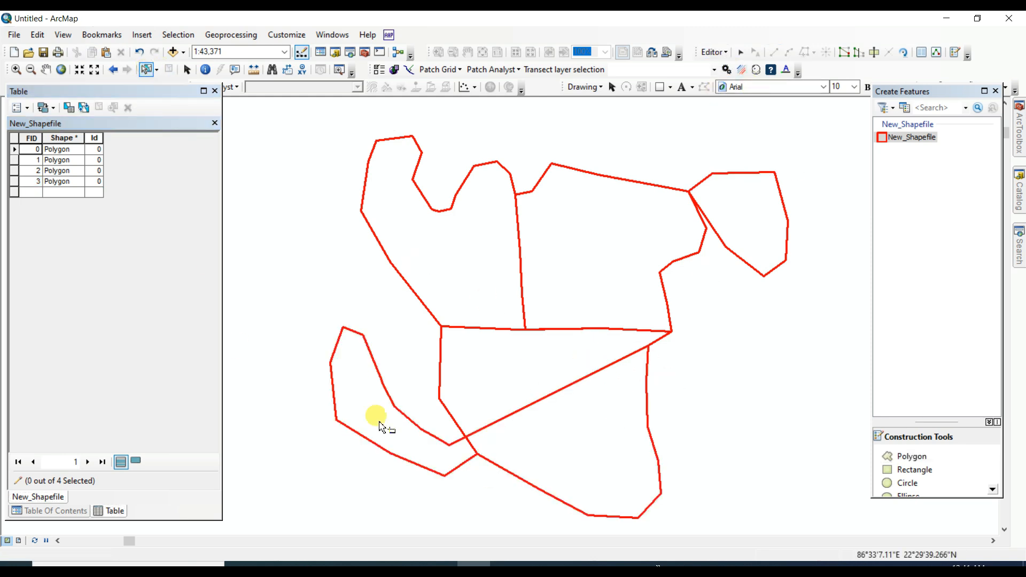
pyautogui.click(414, 447)
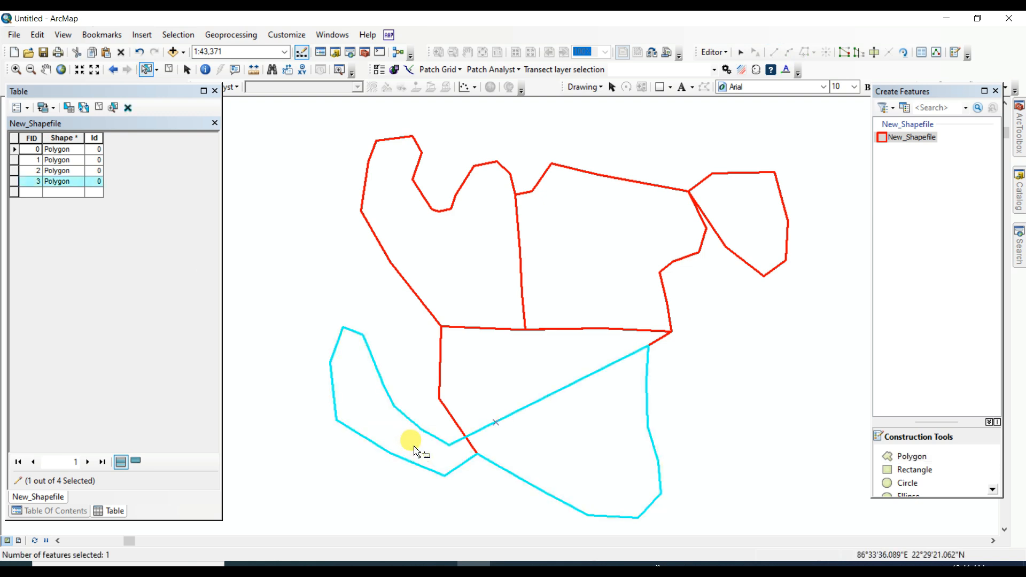
pyautogui.keyDown('shift'); pyautogui.click(512, 353); pyautogui.keyUp('shift')
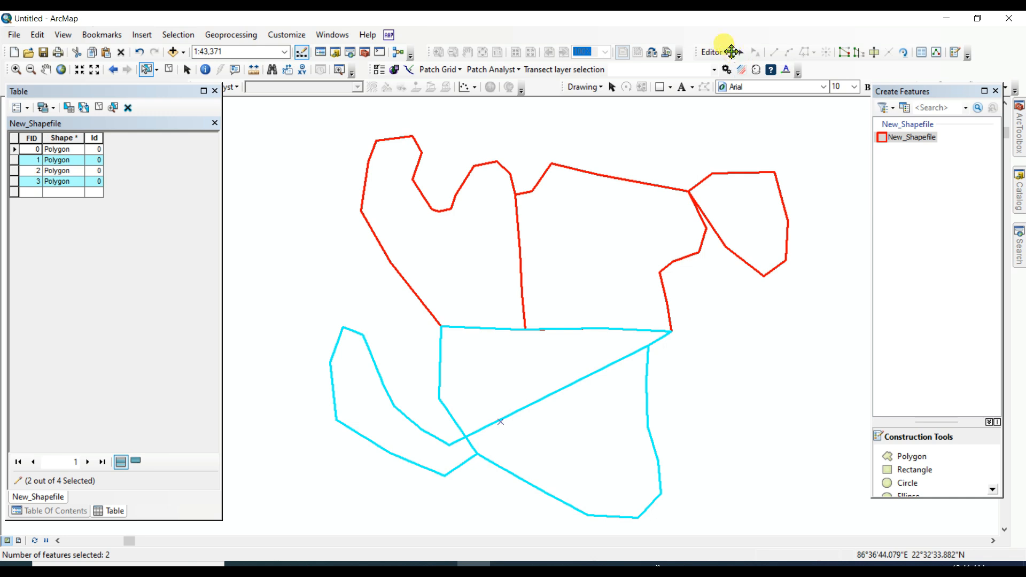
pyautogui.click(726, 51)
pyautogui.click(749, 201)
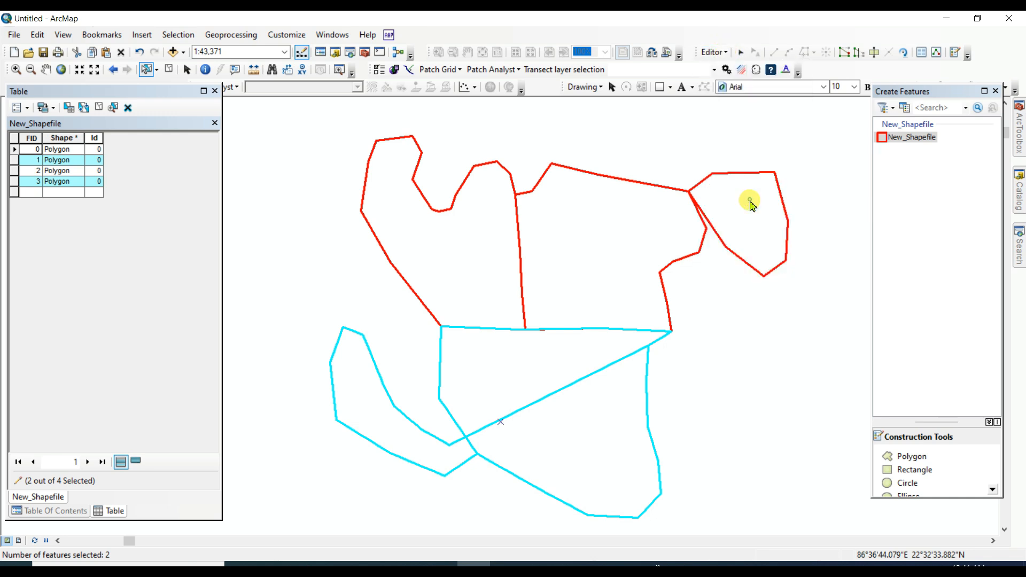
pyautogui.click(536, 314)
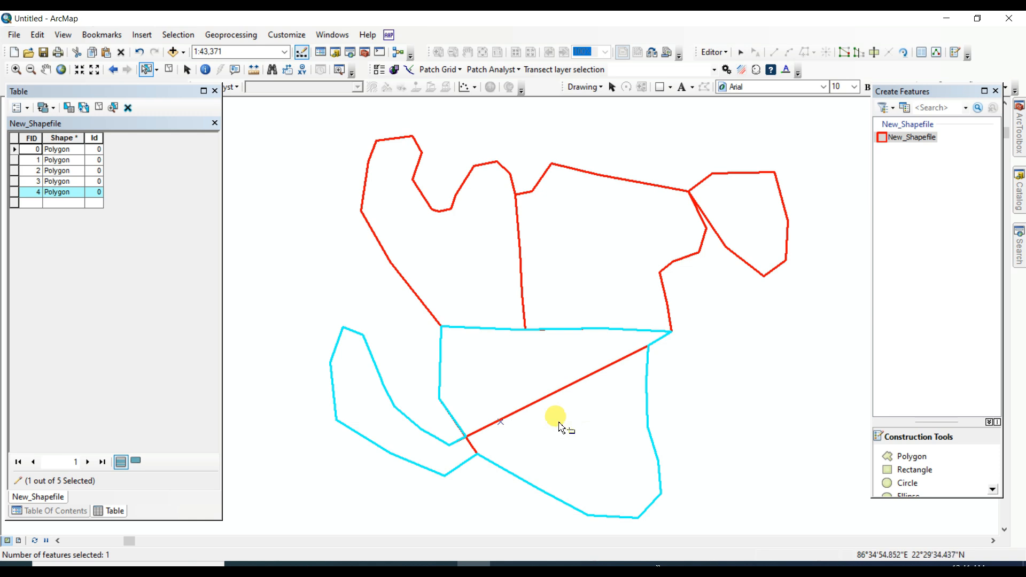
# Highlight the polygons singly and together on the map and in the attribute table to compare the union with its source polygons, and clear the selection
pyautogui.click(18, 182)
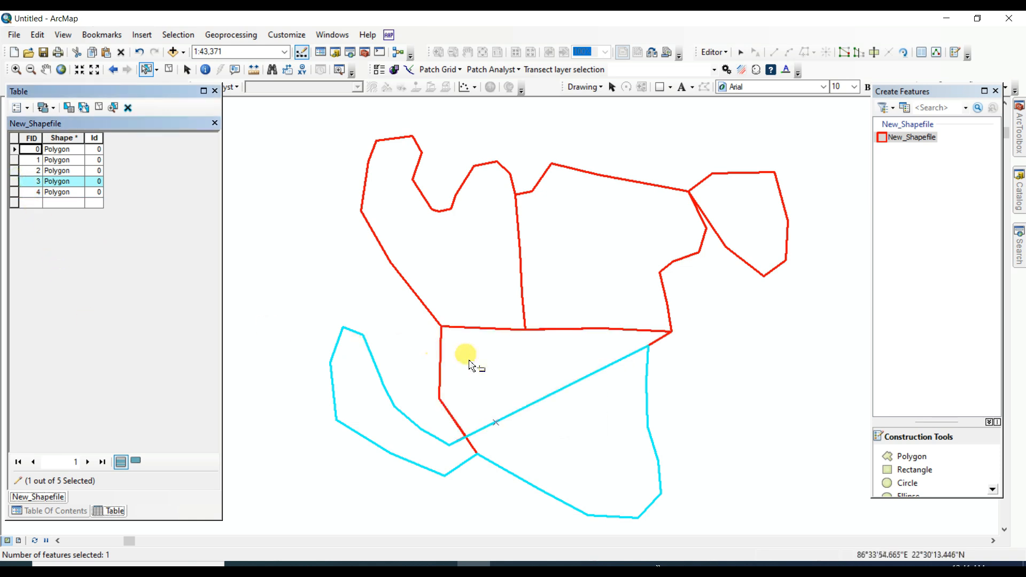
pyautogui.click(495, 366)
pyautogui.click(549, 428)
pyautogui.click(419, 450)
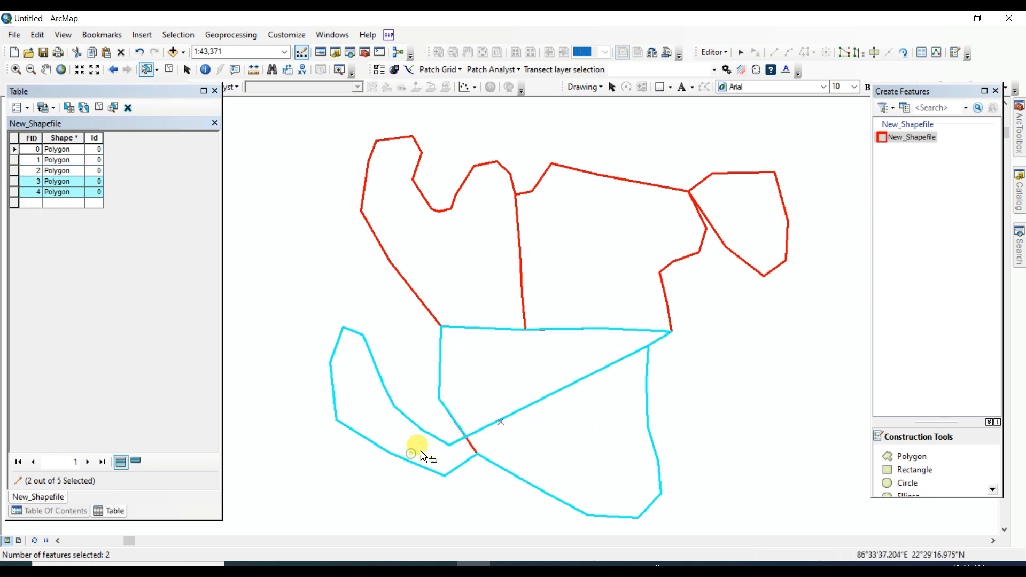
pyautogui.click(507, 383)
pyautogui.click(556, 434)
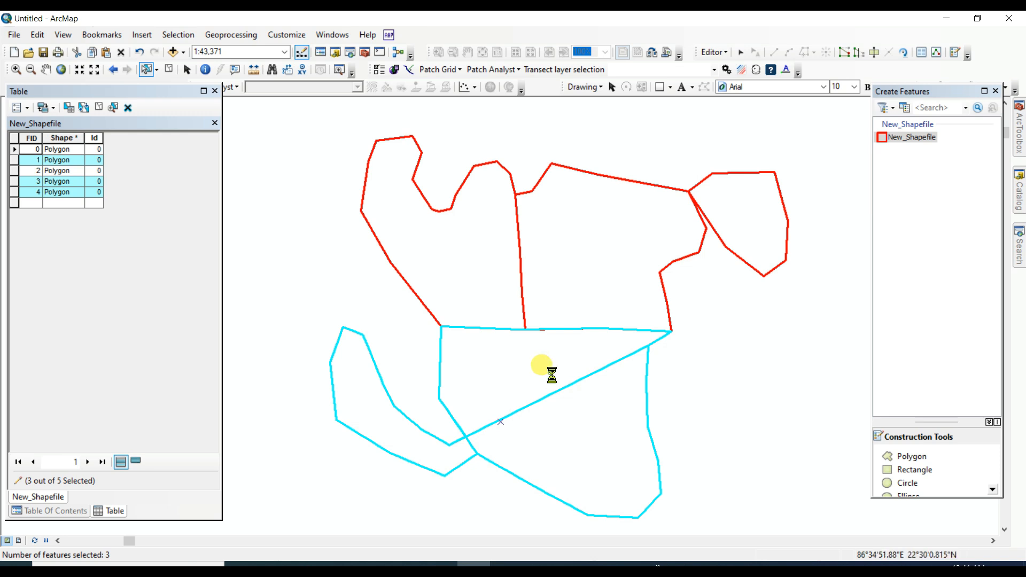
pyautogui.keyDown('ctrl'); pyautogui.click(39, 183); pyautogui.keyUp('ctrl')
pyautogui.click(15, 171)
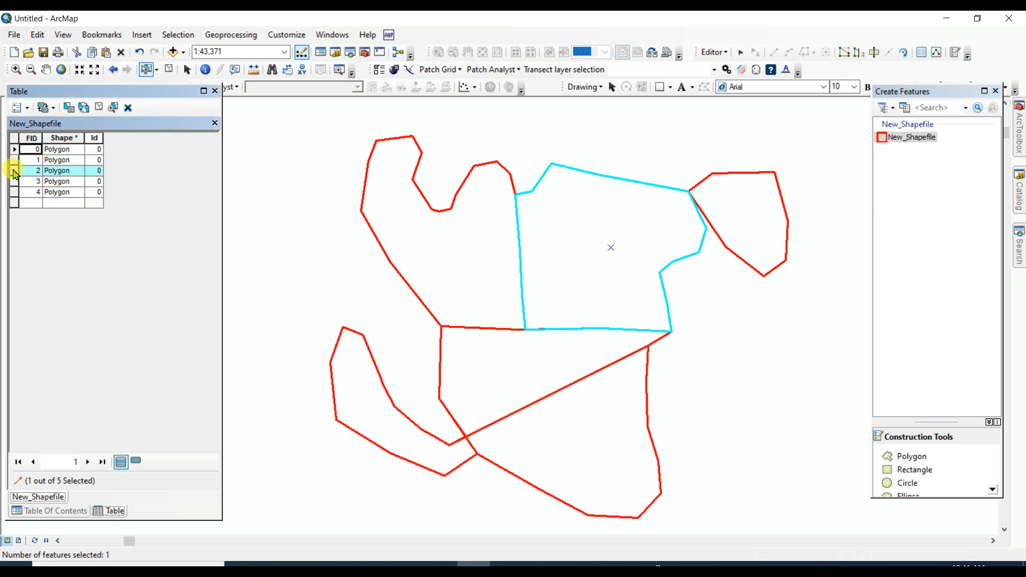
pyautogui.click(15, 149)
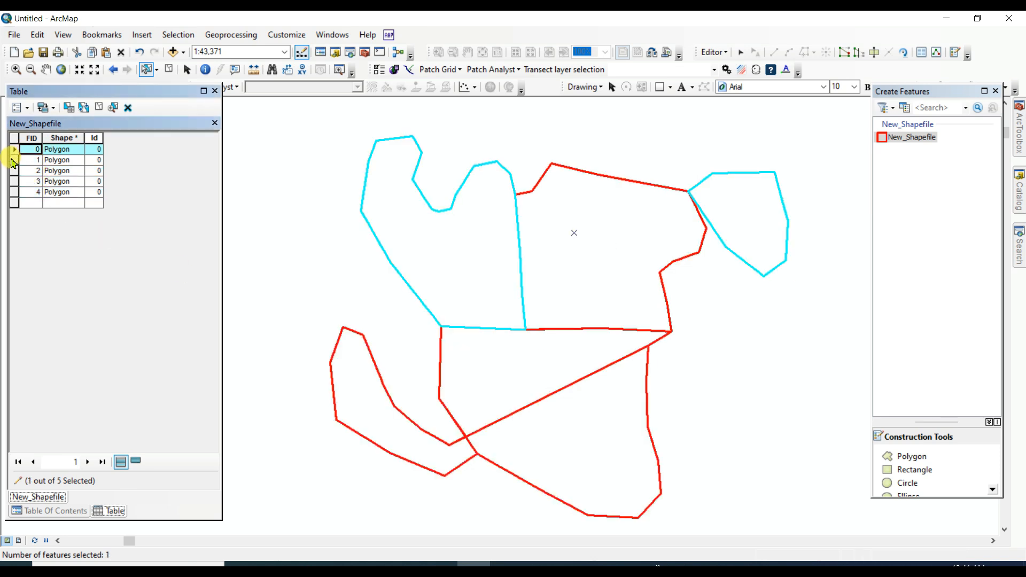
pyautogui.click(12, 161)
pyautogui.click(13, 171)
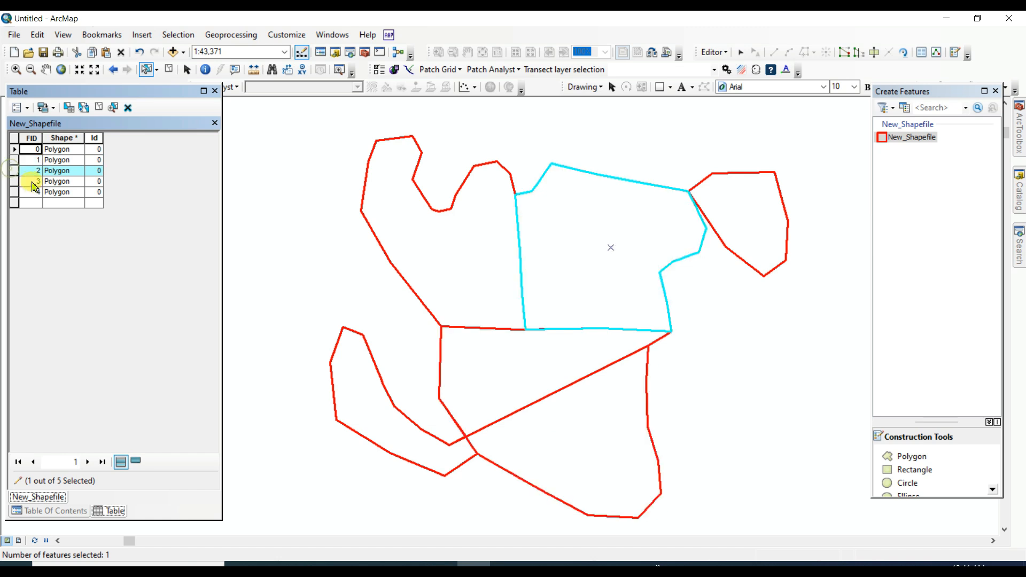
pyautogui.click(14, 182)
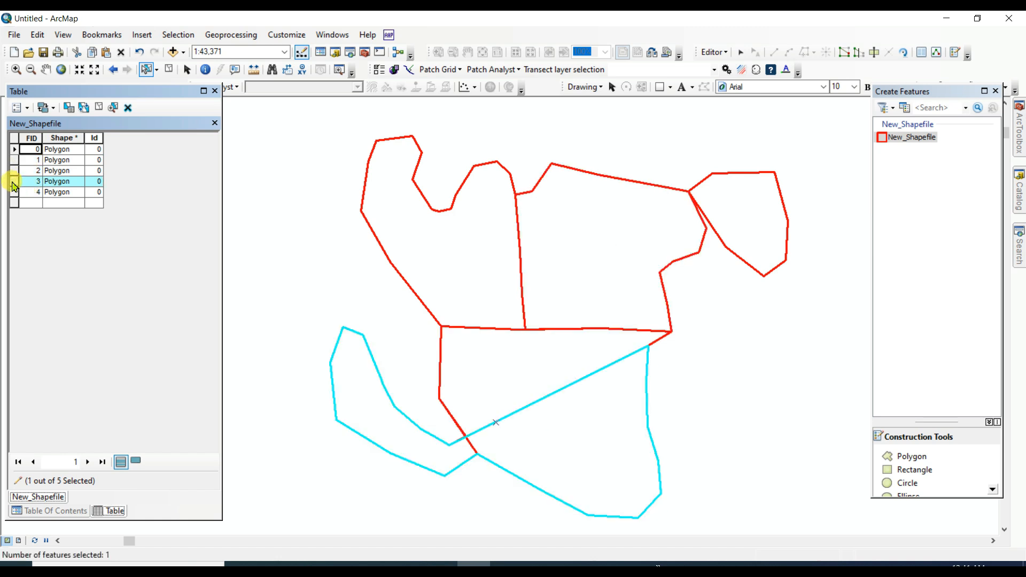
pyautogui.click(13, 192)
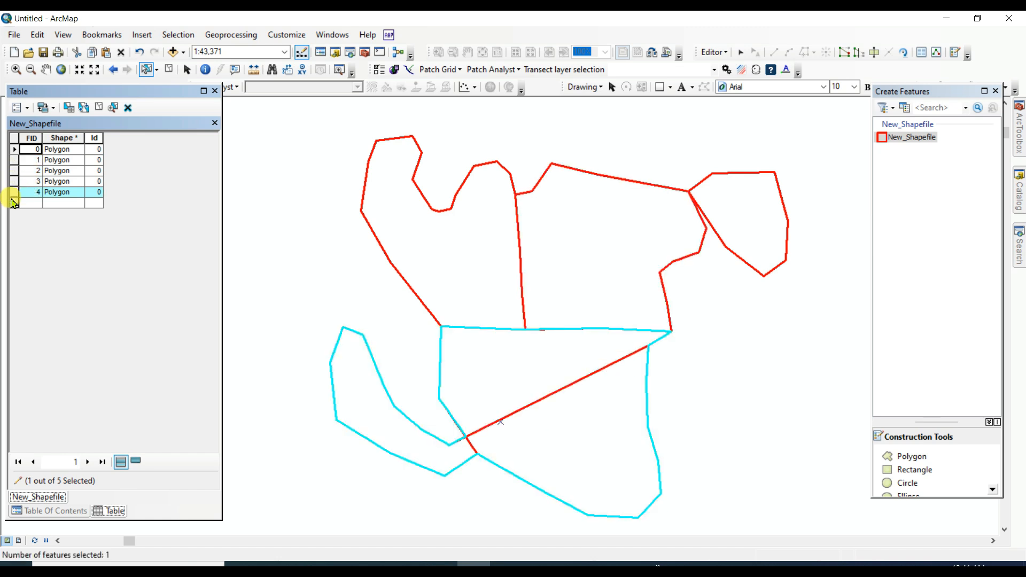
pyautogui.click(727, 52)
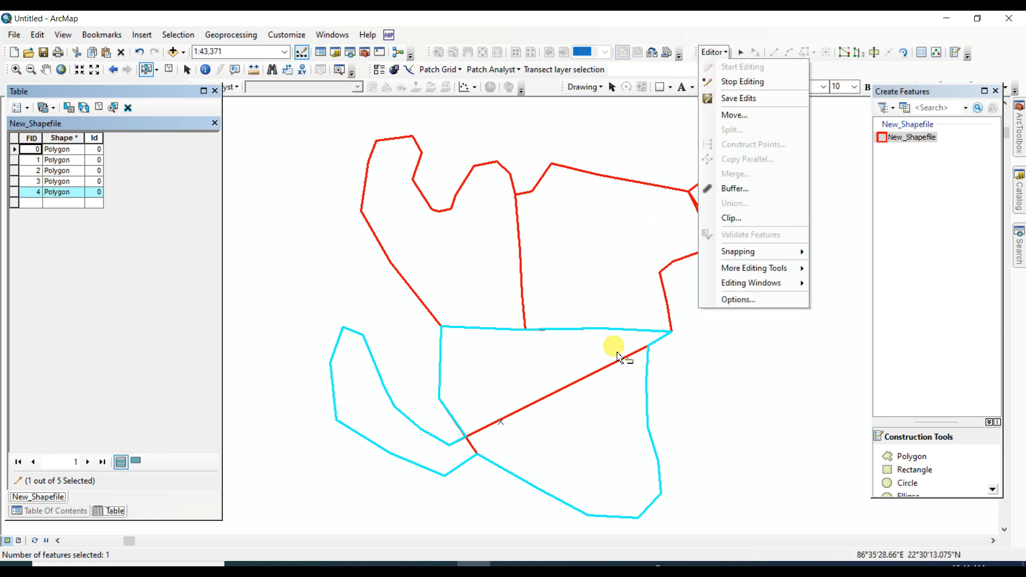
pyautogui.click(709, 385)
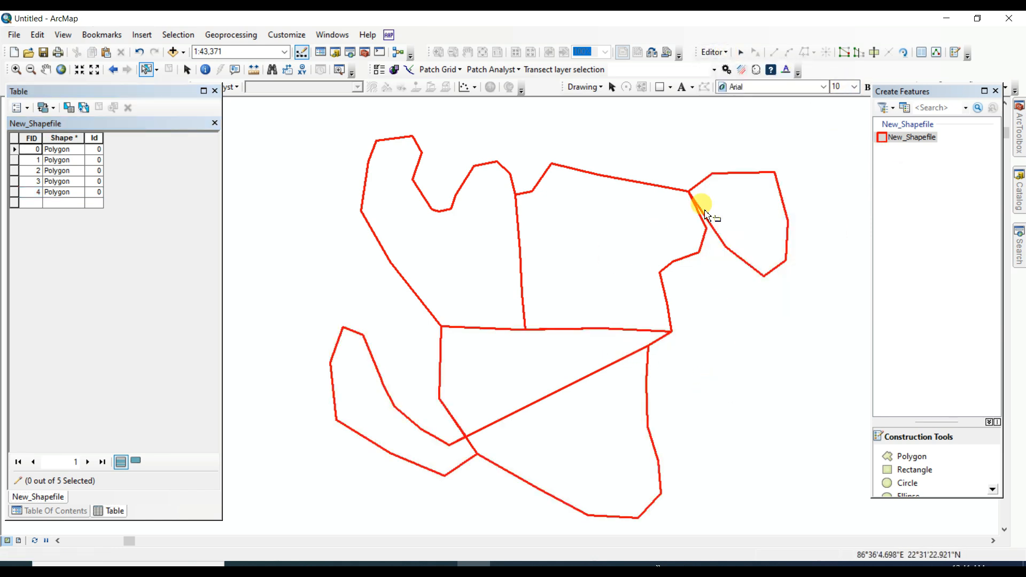
# Edit the vertices of the northeastern polygon, moving its topmost vertex down inside the polygon to form a notch in the upper edge
pyautogui.click(487, 234)
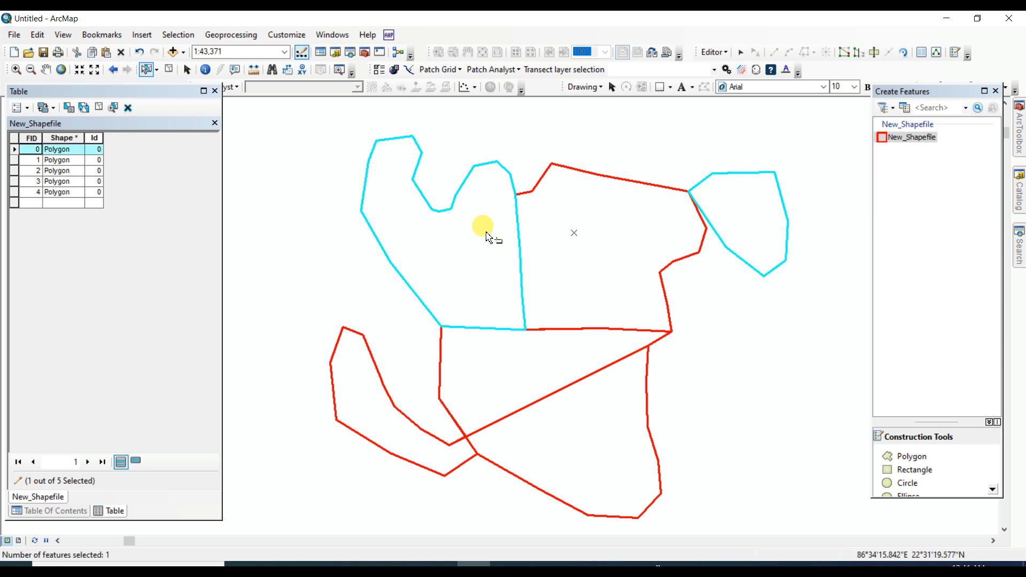
pyautogui.click(624, 214)
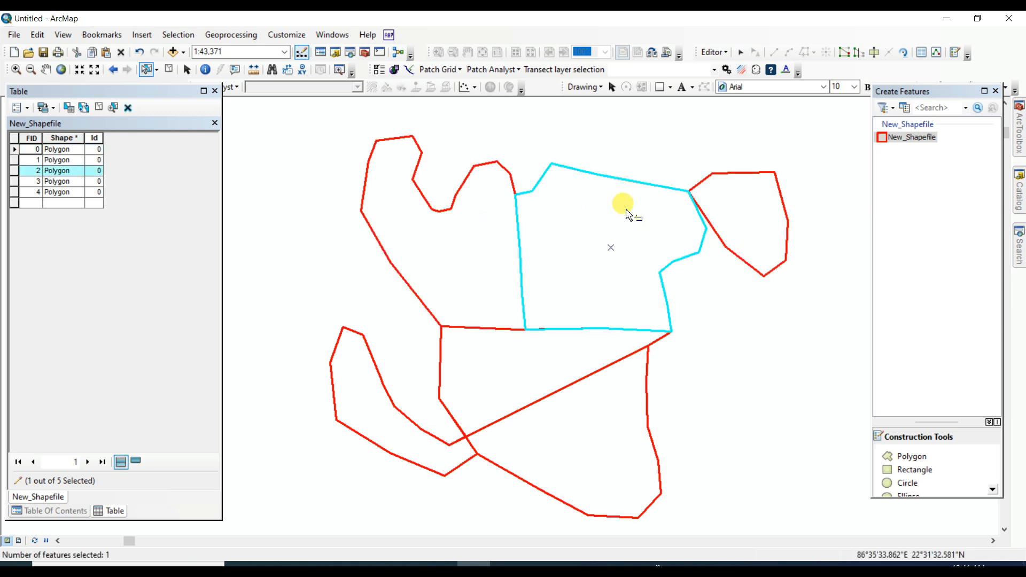
pyautogui.click(844, 53)
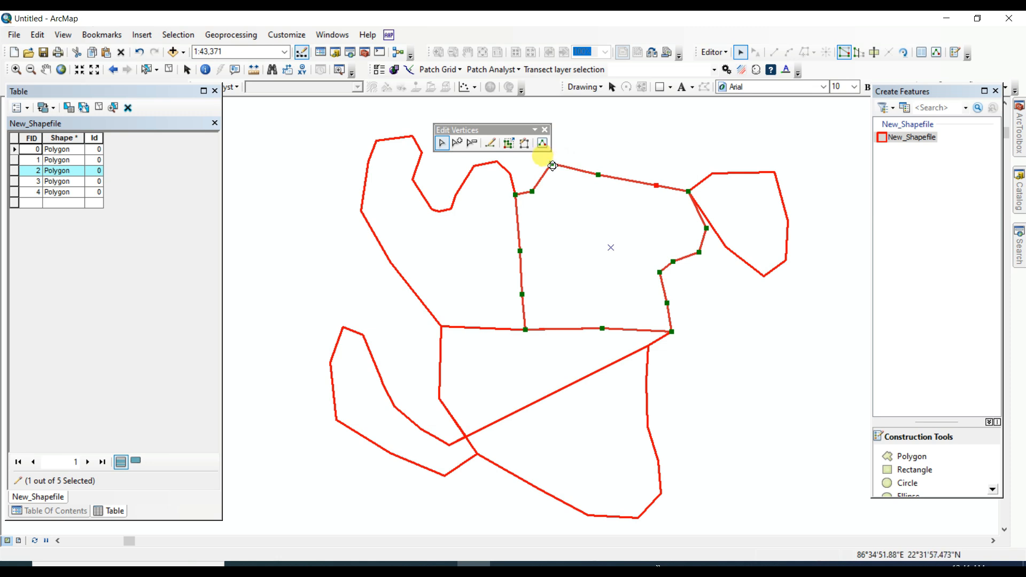
pyautogui.moveTo(552, 166); pyautogui.dragTo(579, 211)
pyautogui.click(646, 147)
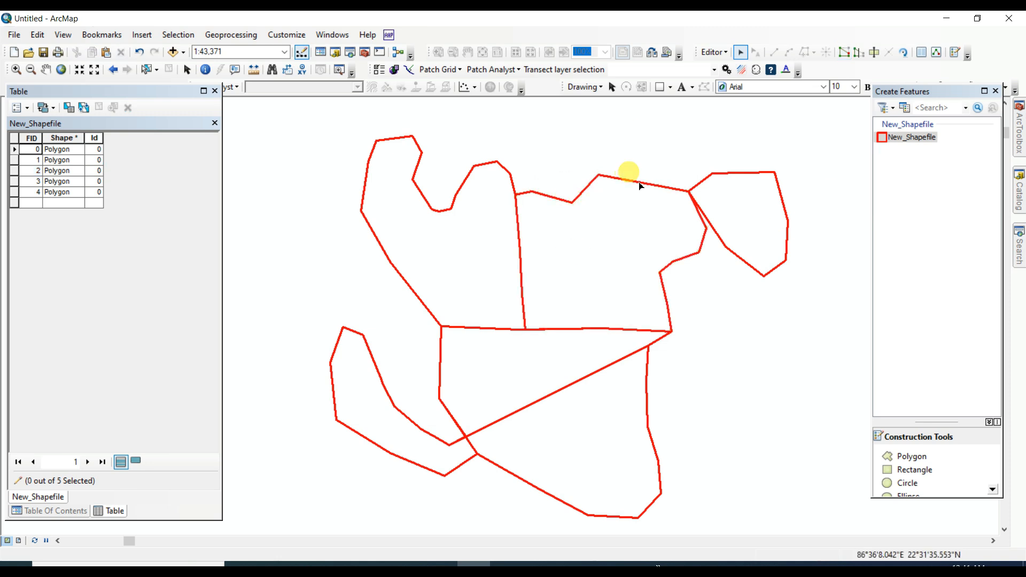
# Try to edit the vertices of the two overlapping southern polygons, FID 3 and FID 4, while both are selected
pyautogui.click(593, 452)
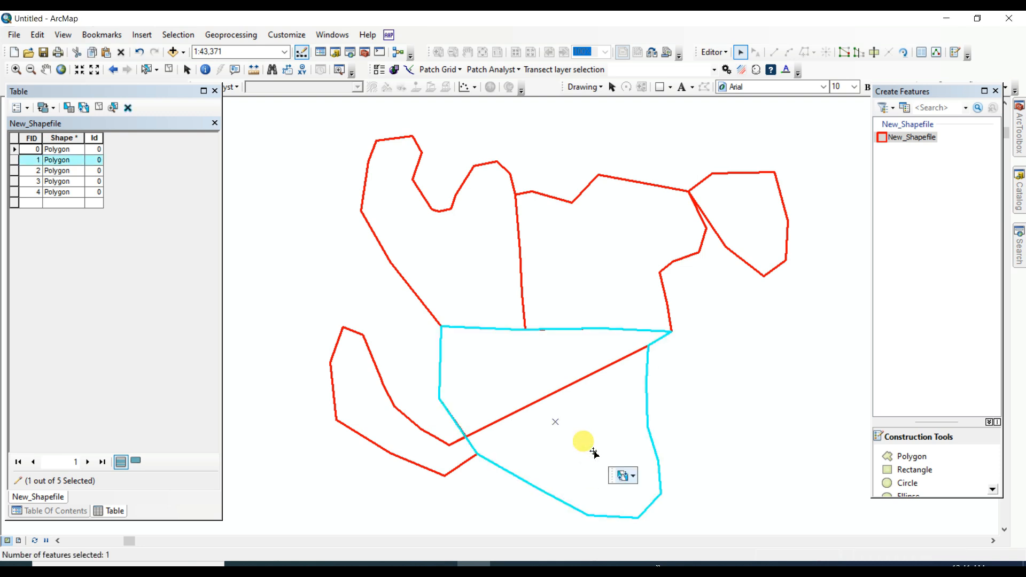
pyautogui.keyDown('shift'); pyautogui.click(421, 451); pyautogui.keyUp('shift')
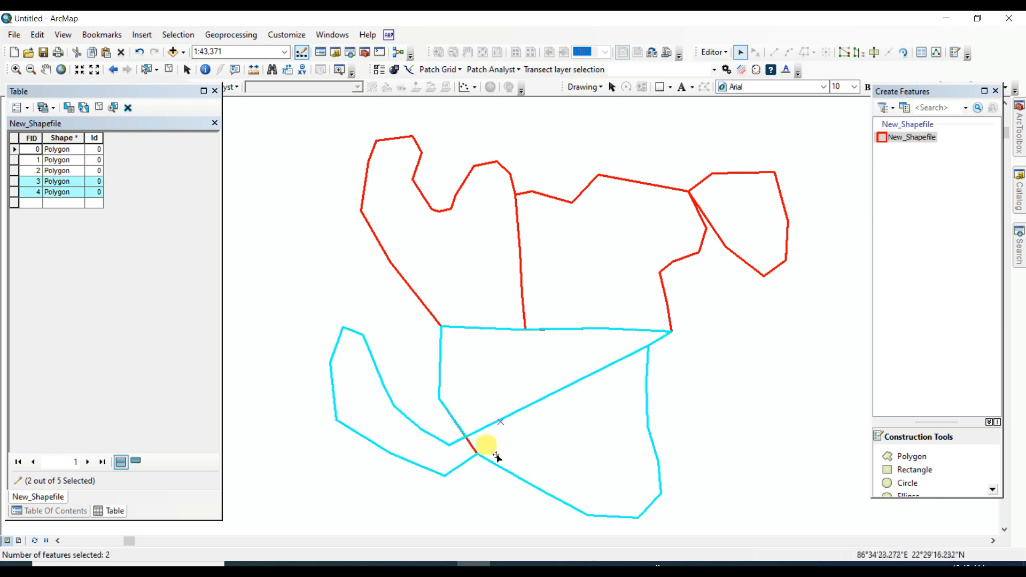
pyautogui.click(842, 54)
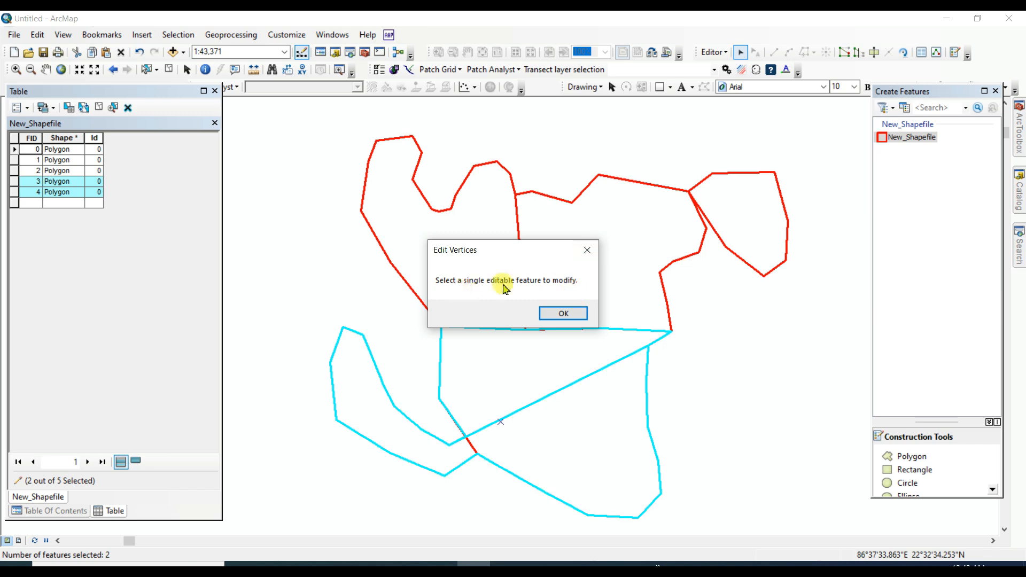
pyautogui.click(588, 255)
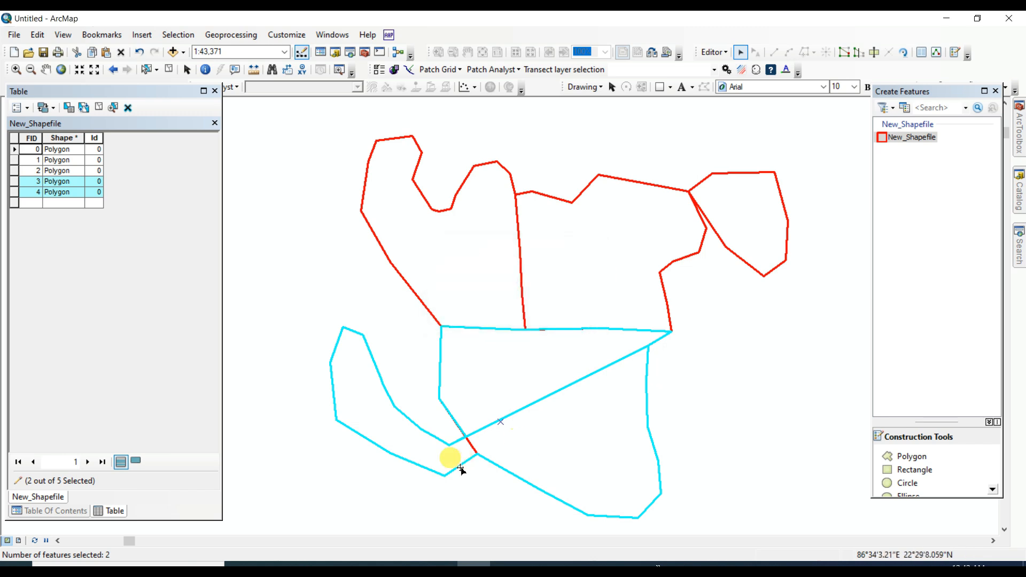
# Edit the vertices of the FID 3 polygon, moving the inner vertex near its crossing with the southern polygon up and to the west
pyautogui.click(372, 417)
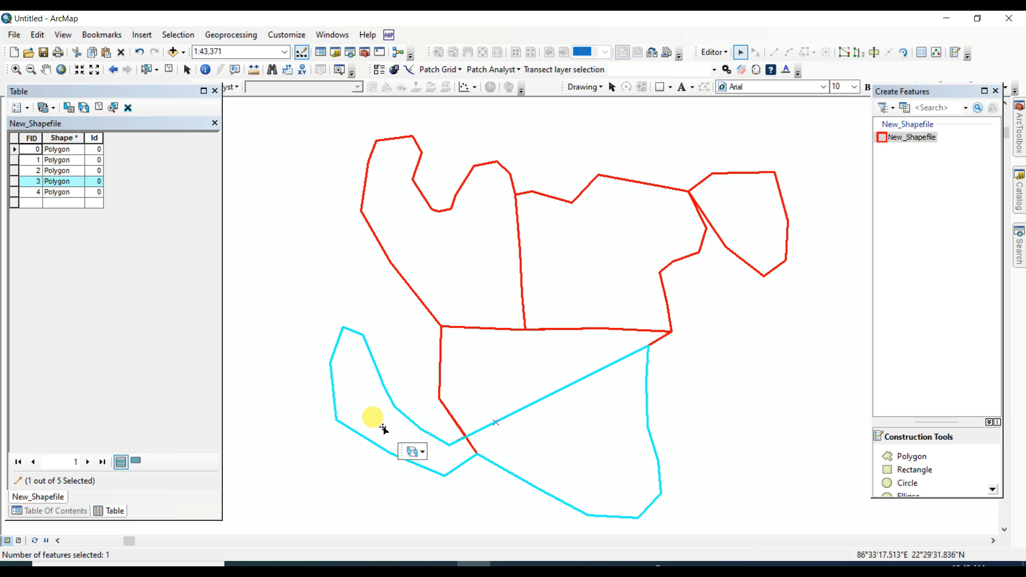
pyautogui.click(844, 52)
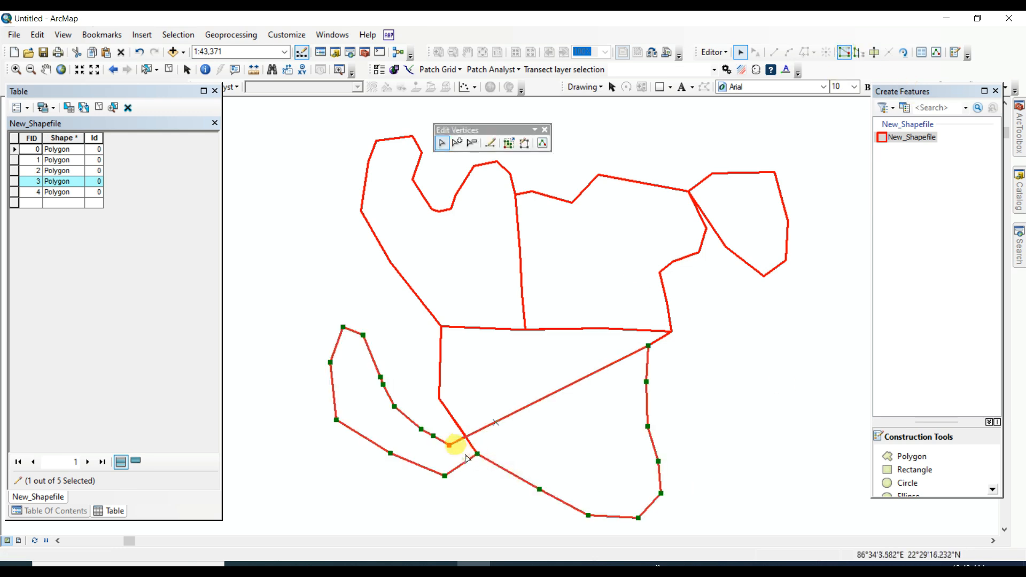
pyautogui.moveTo(452, 446); pyautogui.dragTo(424, 403)
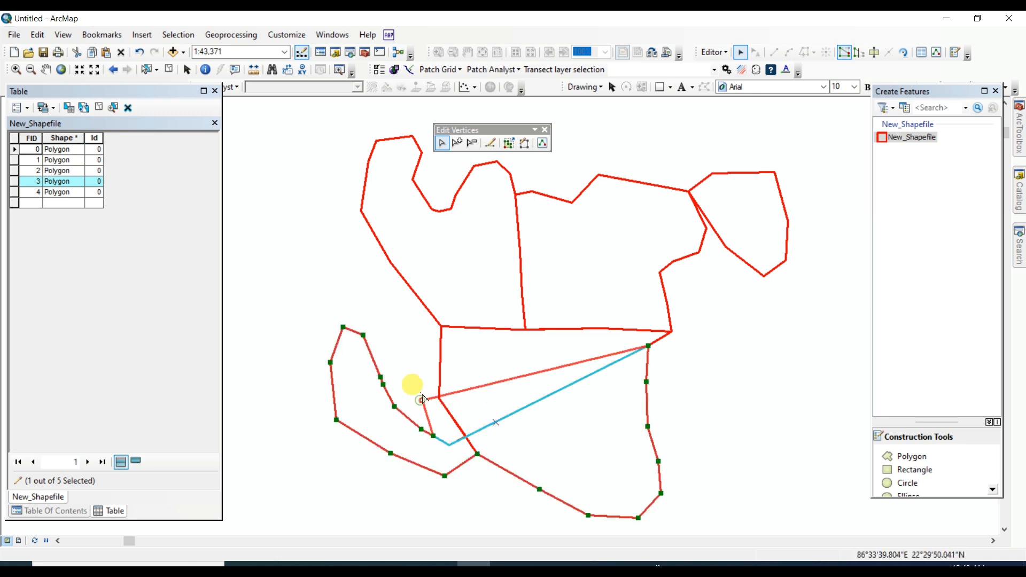
pyautogui.click(424, 400)
pyautogui.click(424, 451)
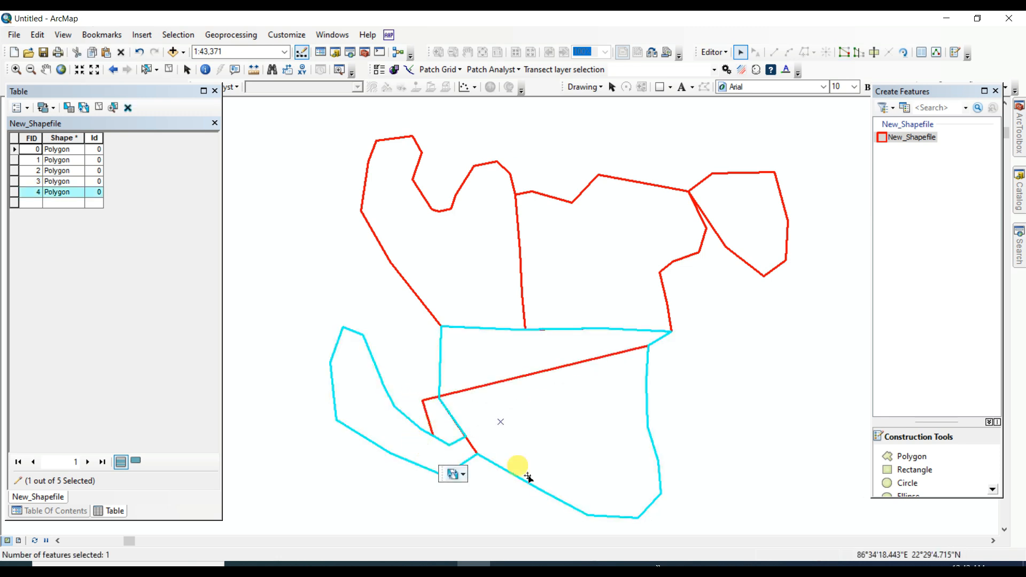
# Edit the vertices of the FID 4 union polygon, moving its two inner-corner vertices northwest to form a narrow spike
pyautogui.click(726, 427)
pyautogui.click(526, 425)
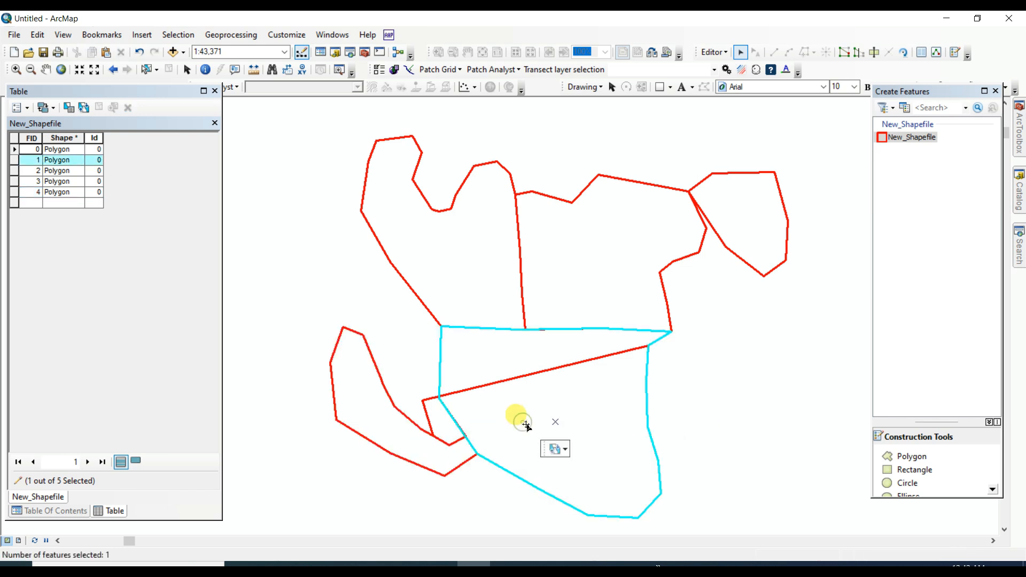
pyautogui.click(402, 446)
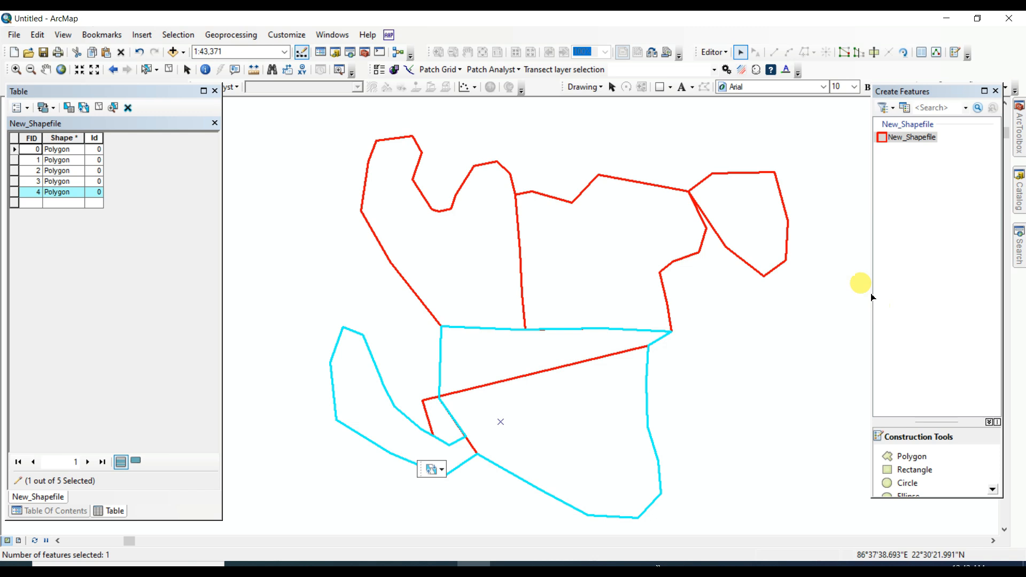
pyautogui.click(845, 51)
pyautogui.moveTo(468, 439); pyautogui.dragTo(398, 353)
pyautogui.moveTo(450, 445); pyautogui.dragTo(406, 392)
pyautogui.click(441, 506)
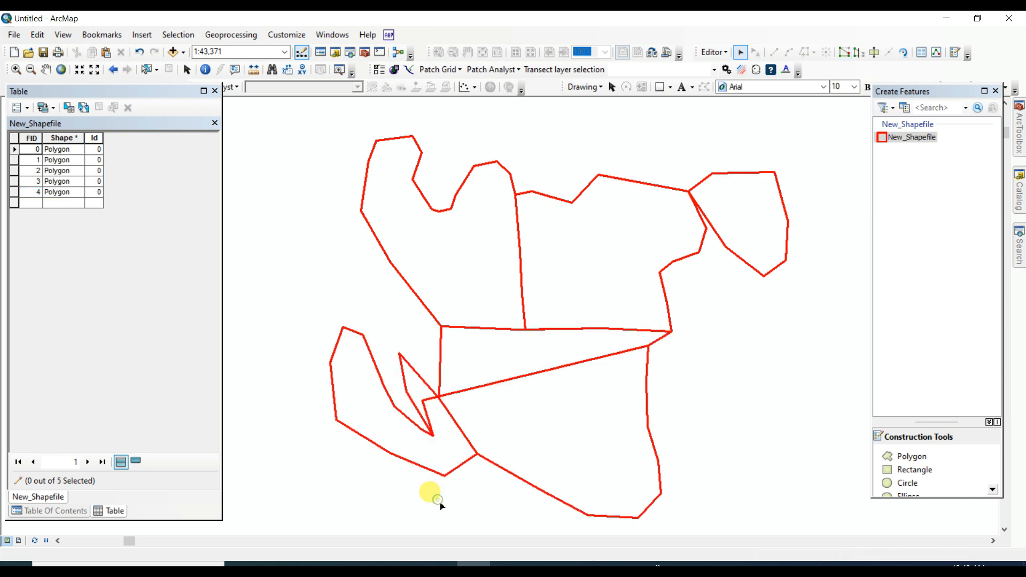
# Highlight the reshaped FID 3 and FID 4 polygons in turn to compare their outlines on the map
pyautogui.click(559, 437)
pyautogui.click(468, 457)
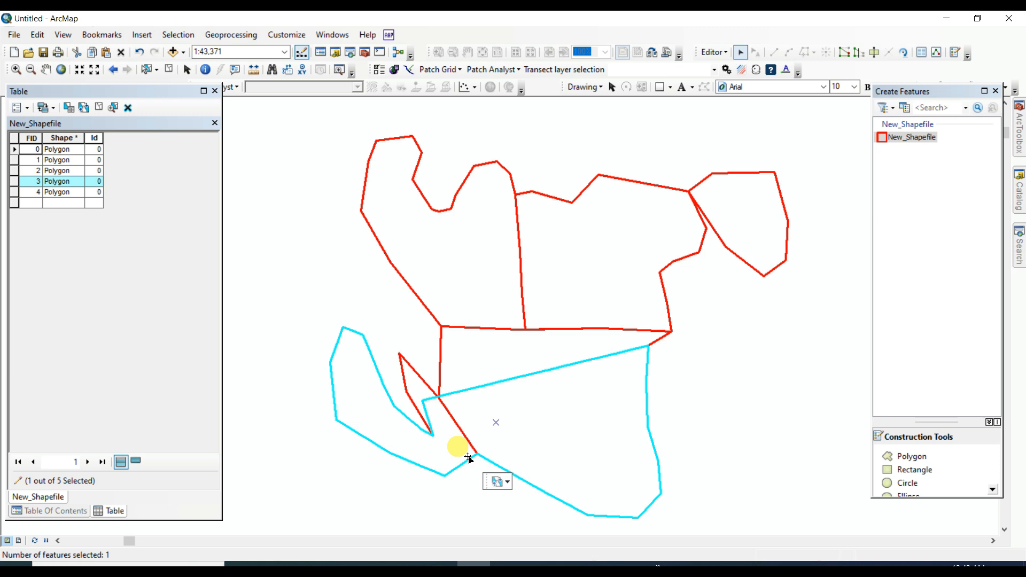
pyautogui.click(410, 380)
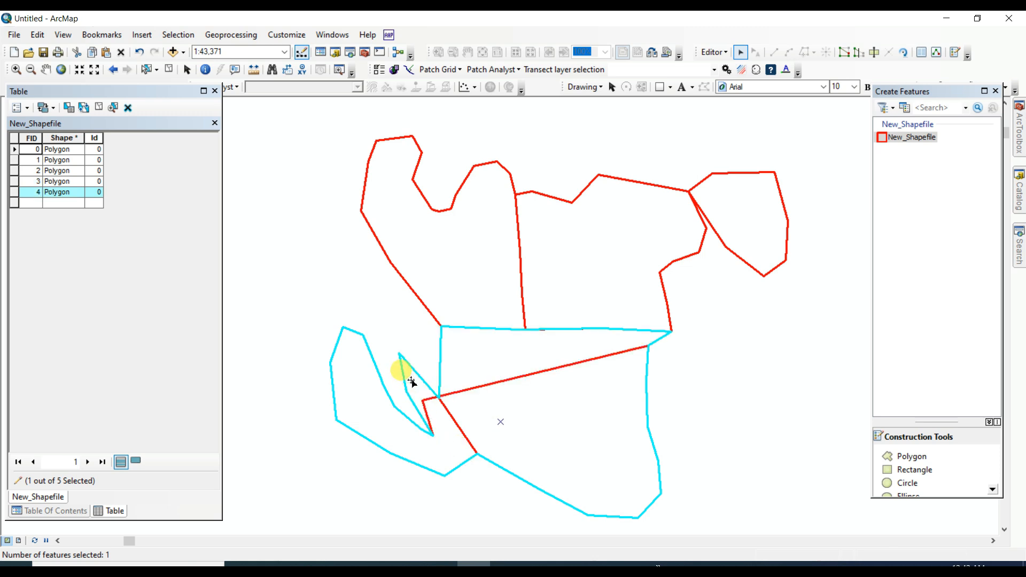
pyautogui.click(430, 428)
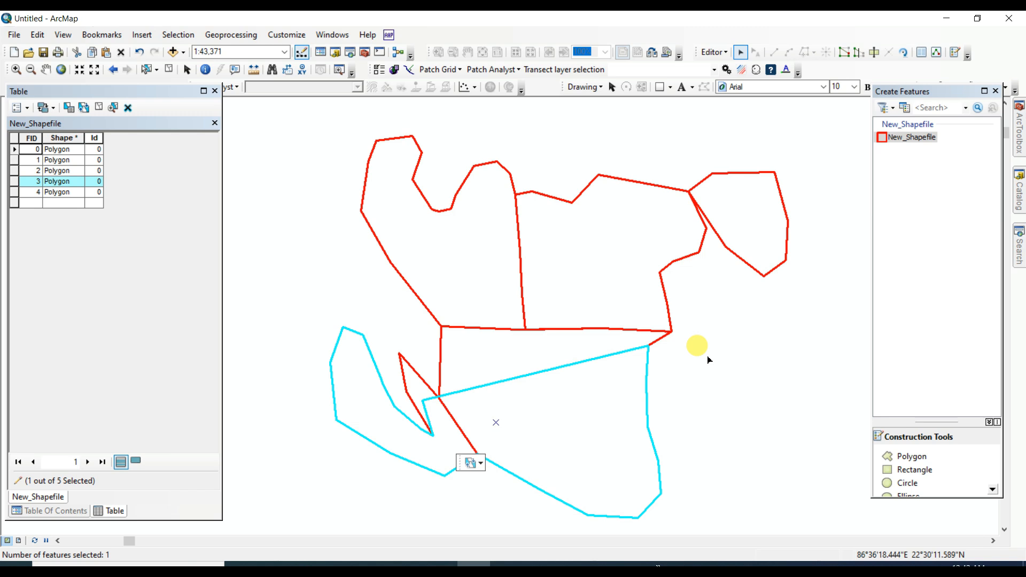
# Set the Id attribute of the FID 2 polygon to 1
pyautogui.click(570, 254)
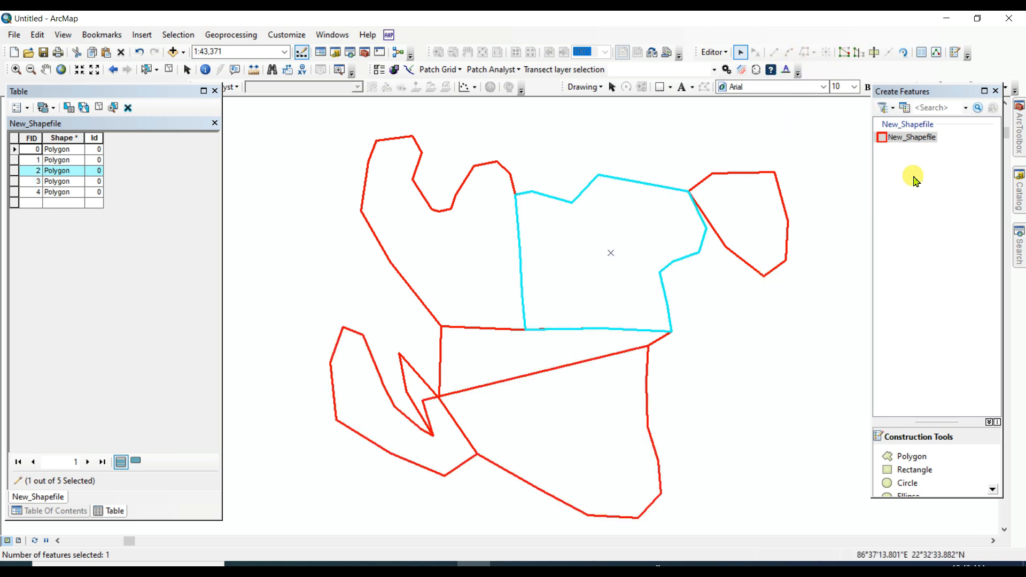
pyautogui.click(909, 137)
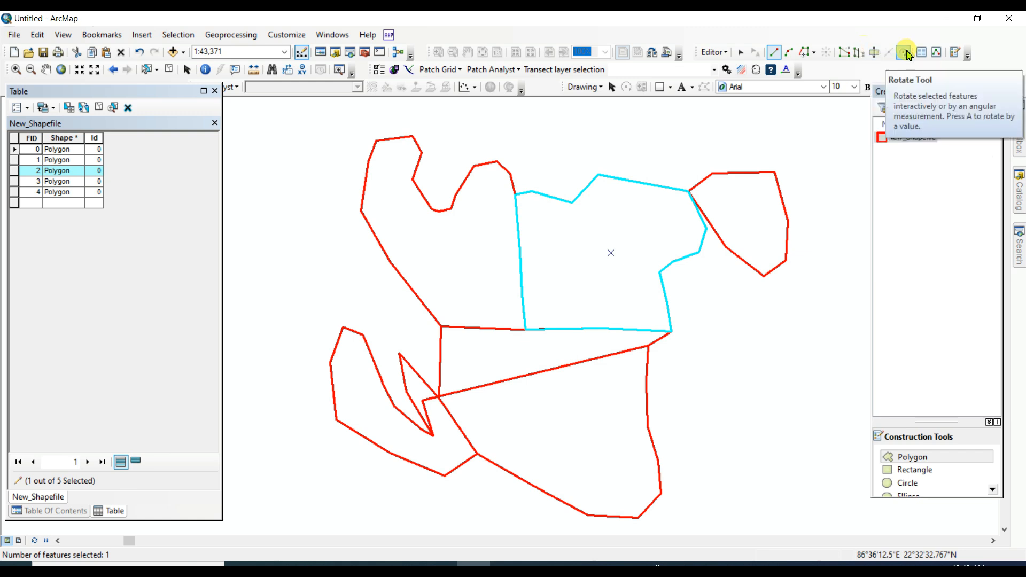
pyautogui.click(924, 54)
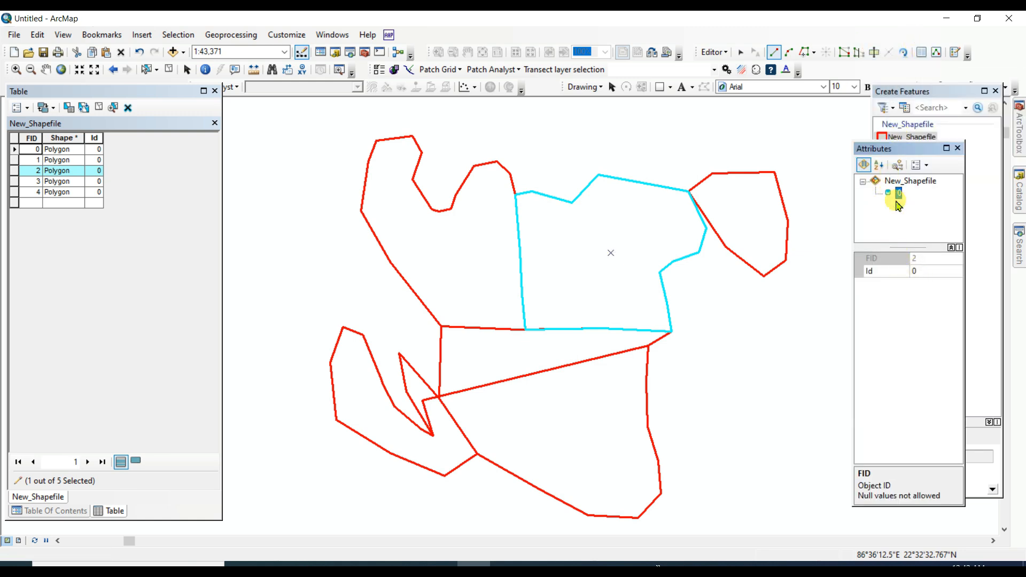
pyautogui.click(922, 272)
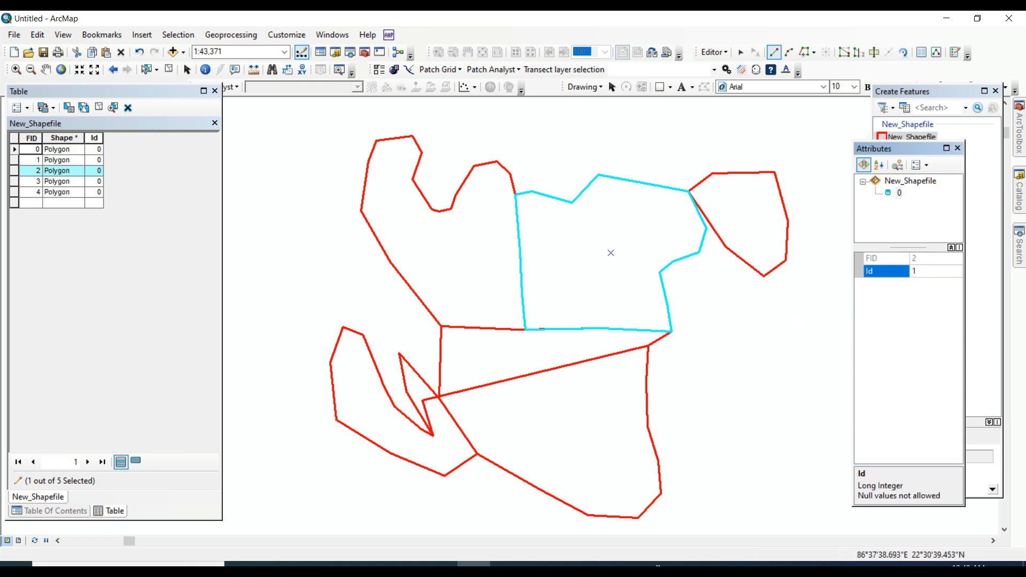
pyautogui.press('Return')
# Draw a small triangular New_Shapefile polygon east of the southern polygon and undo it
pyautogui.click(782, 385)
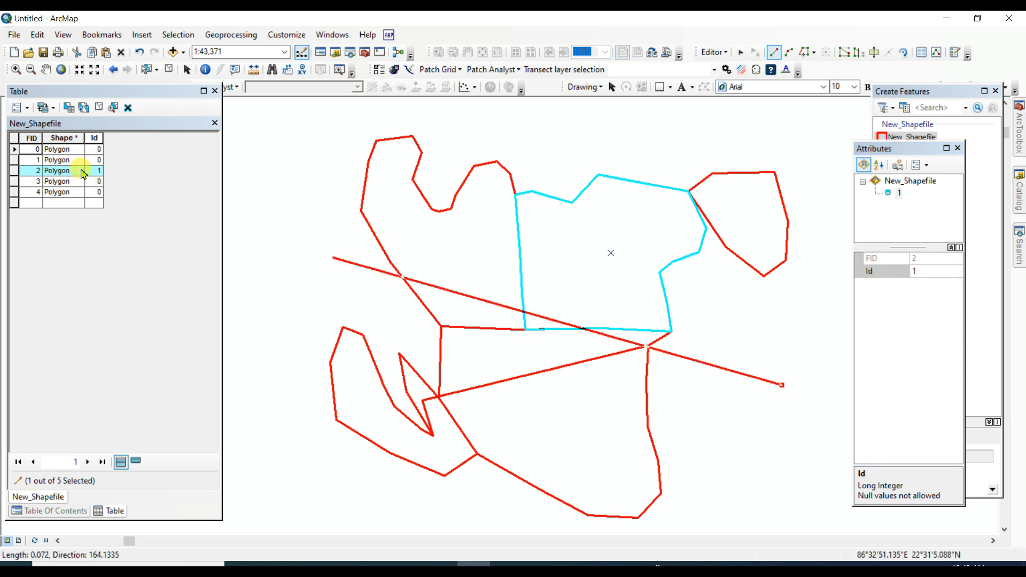
pyautogui.click(795, 438)
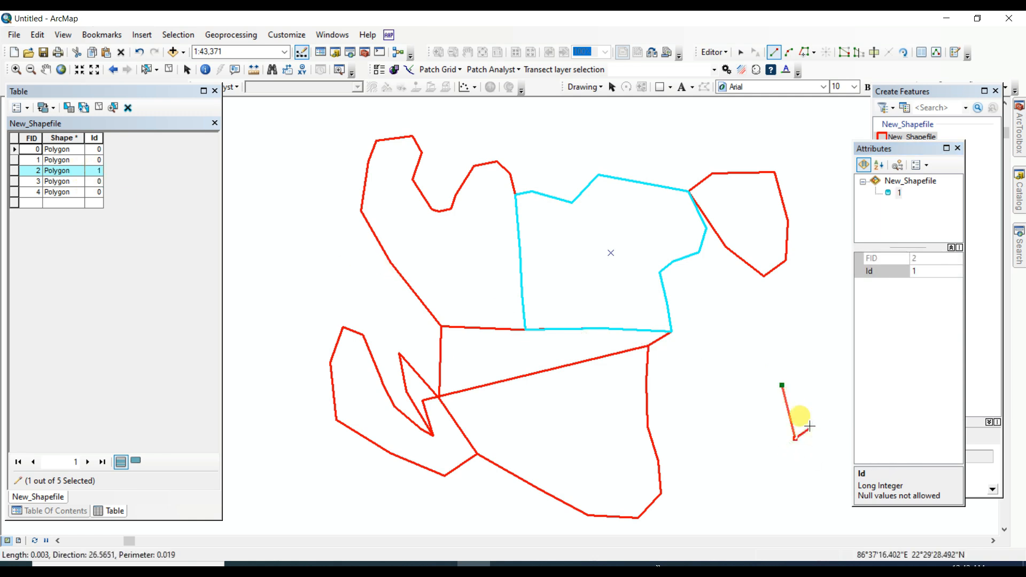
pyautogui.doubleClick(811, 372)
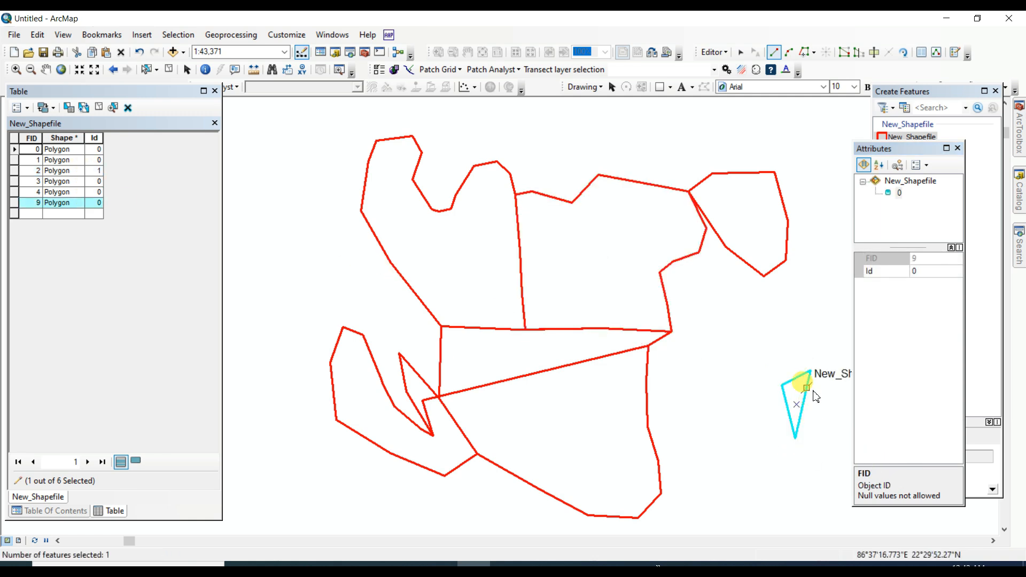
pyautogui.hotkey('ctrl', 'z')
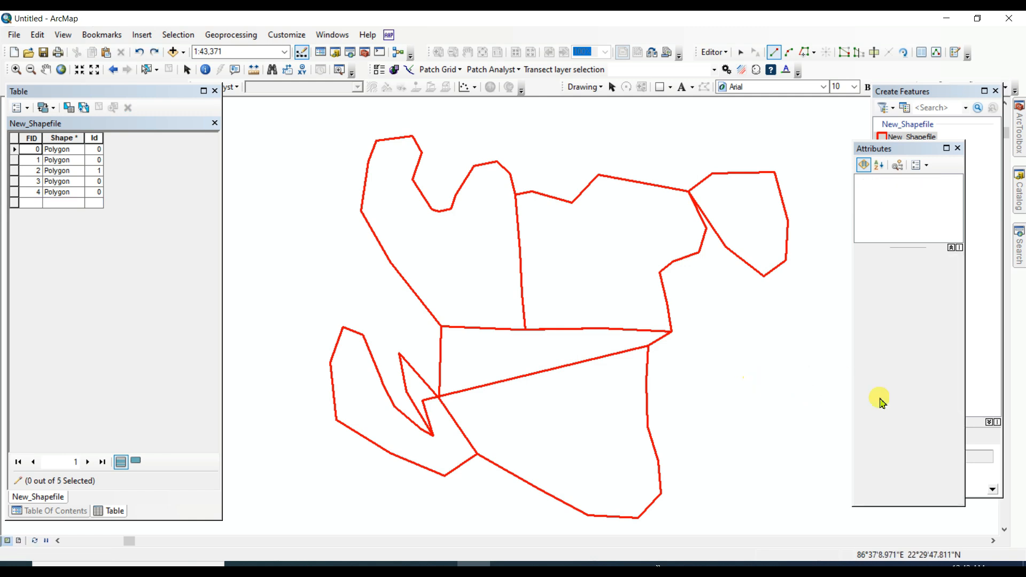
# Delete the overlapping polygons with FID 4 and FID 3 through their records in the New_Shapefile attribute table
pyautogui.click(15, 192)
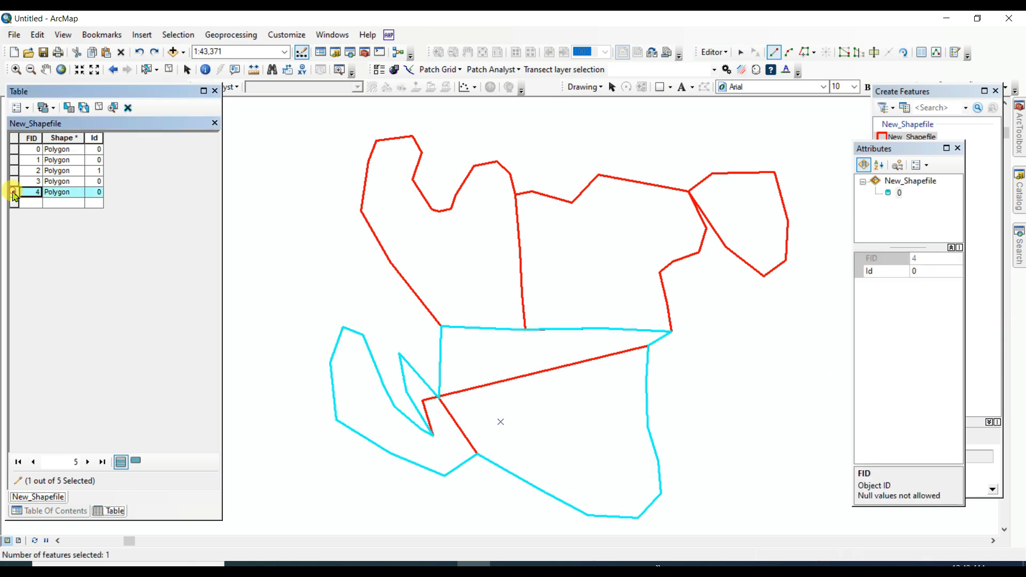
pyautogui.rightClick(14, 194)
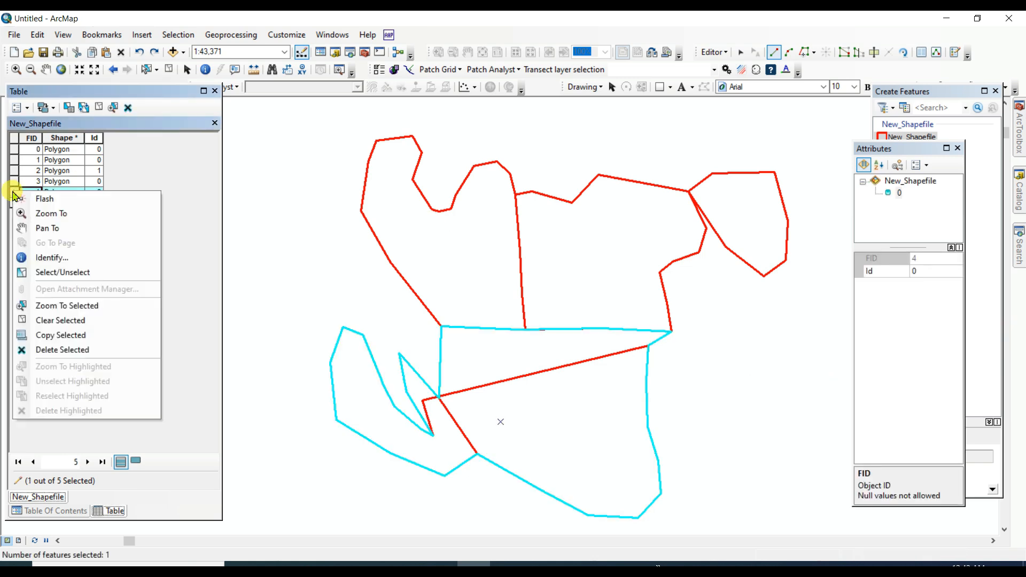
pyautogui.click(48, 351)
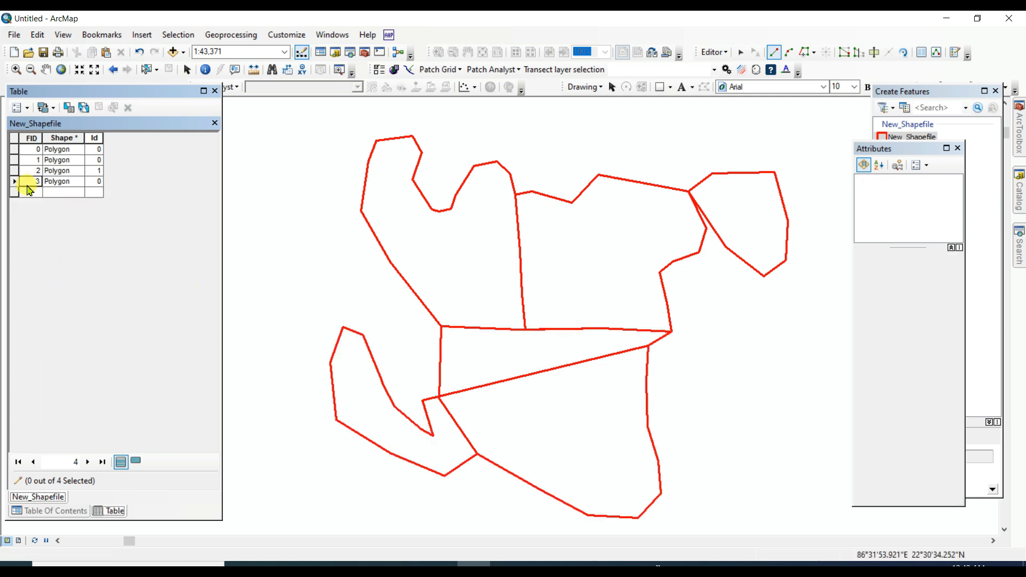
pyautogui.click(14, 181)
pyautogui.rightClick(13, 181)
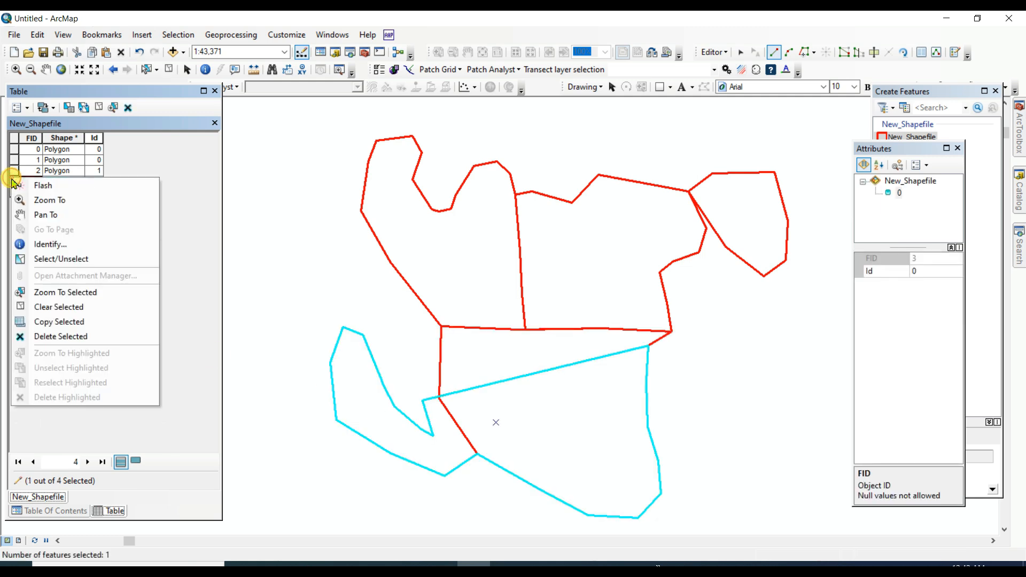
pyautogui.click(44, 337)
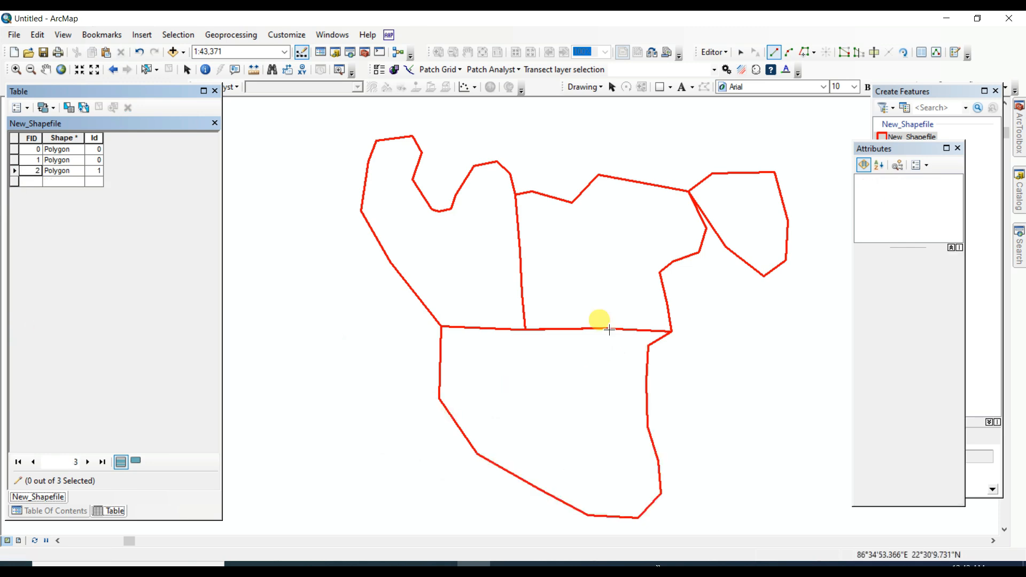